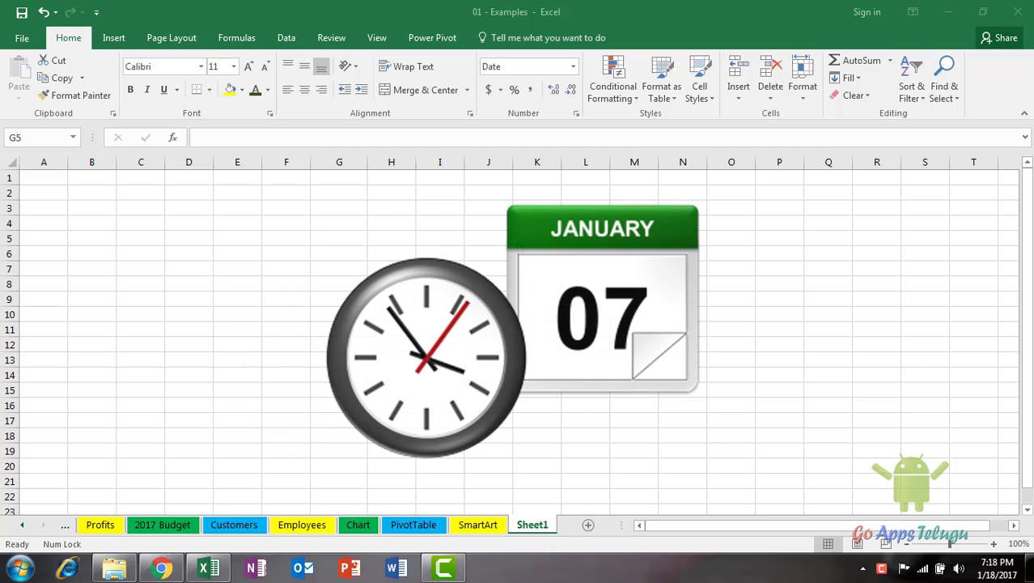
# Step: Type 11/18/16 into E5 so Excel stores it as the date 11/18/2016
pyautogui.click(219, 235)
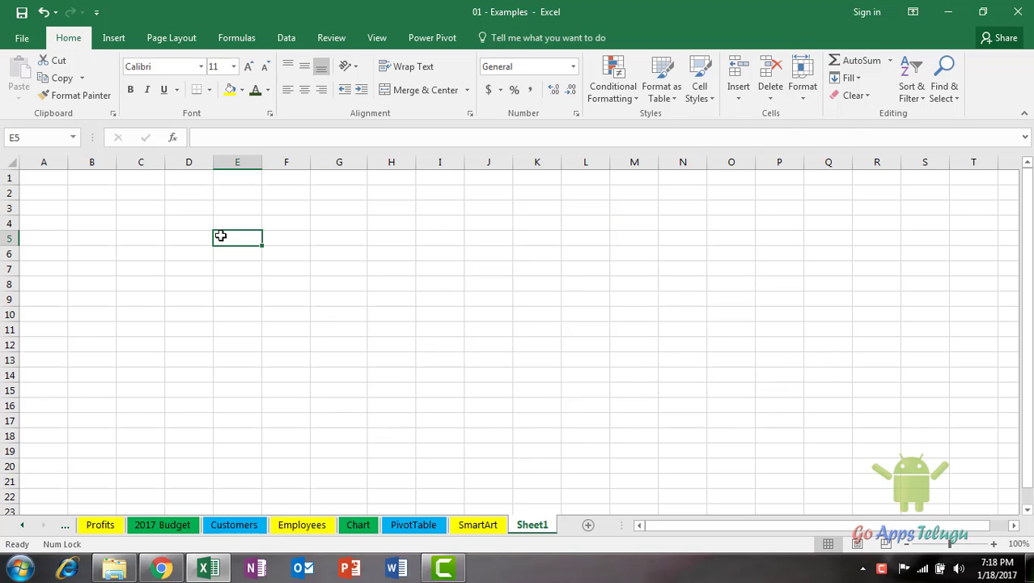
pyautogui.write('11')
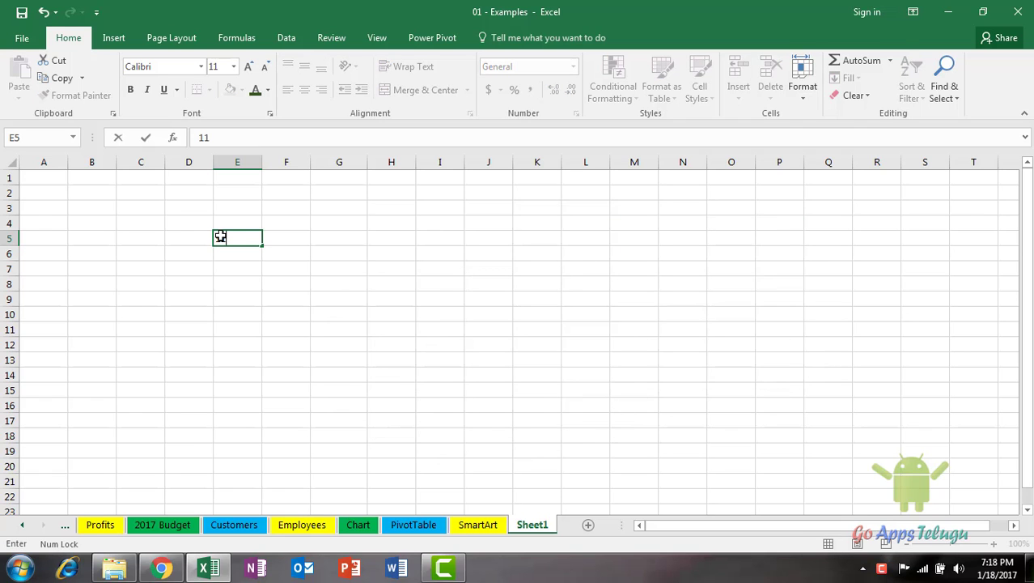
pyautogui.write('/18')
pyautogui.write('/')
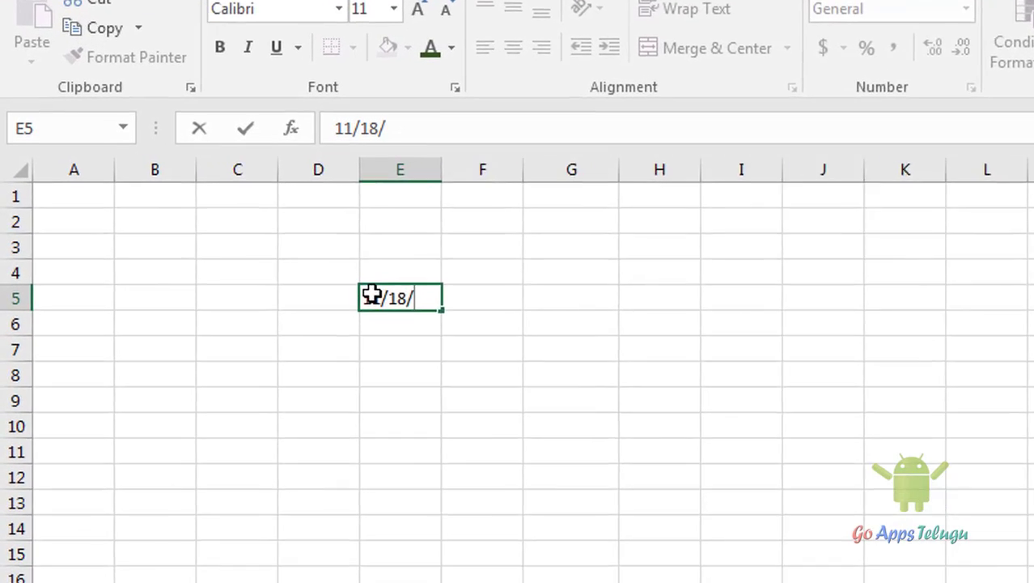
pyautogui.write('16')
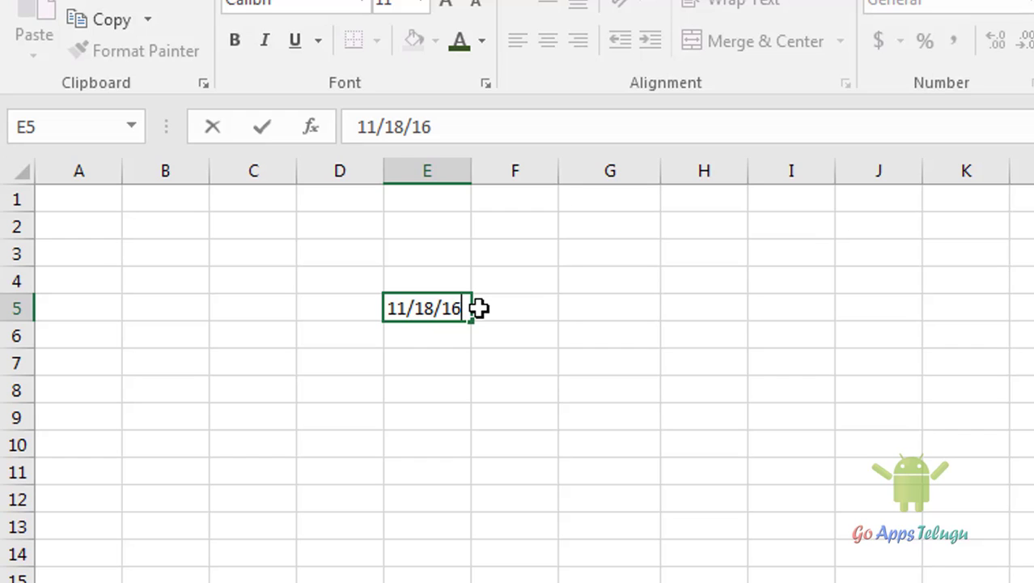
pyautogui.press('Return')
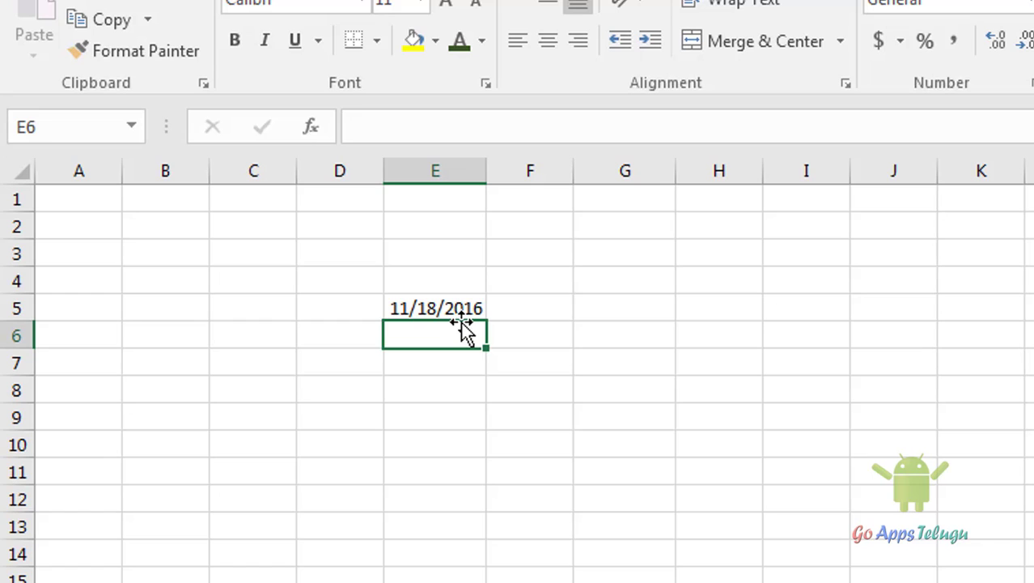
# Step: Type 1-4-16 into E6, which Excel converts to the date 1/4/2016
pyautogui.write('1')
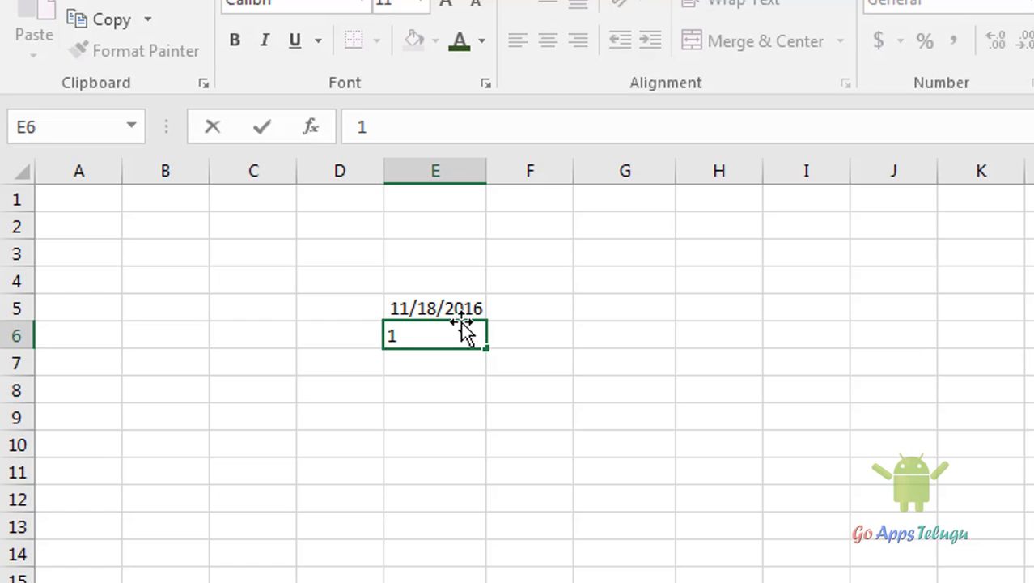
pyautogui.write('-4-')
pyautogui.write('16')
pyautogui.press('Return')
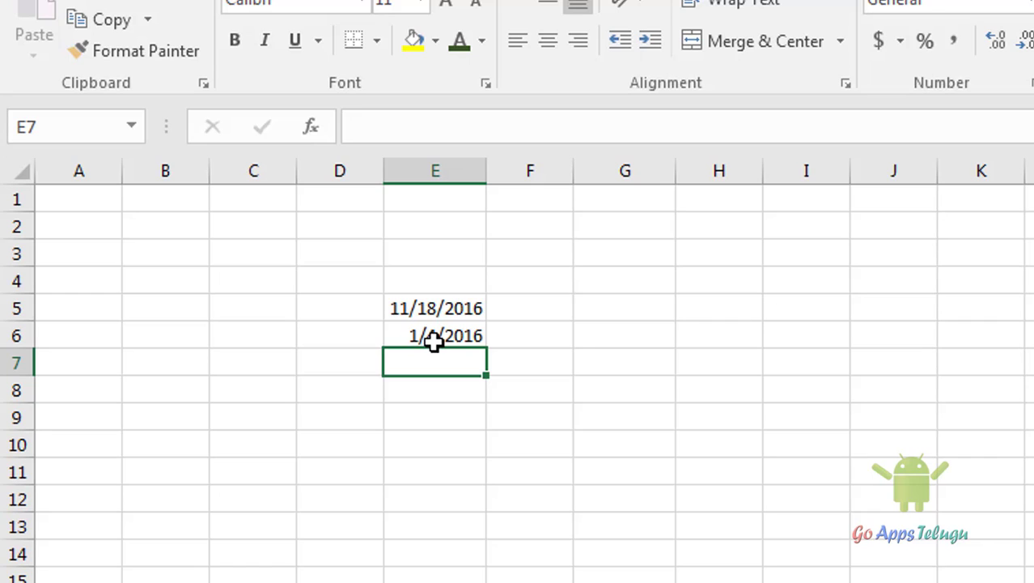
pyautogui.click(827, 300)
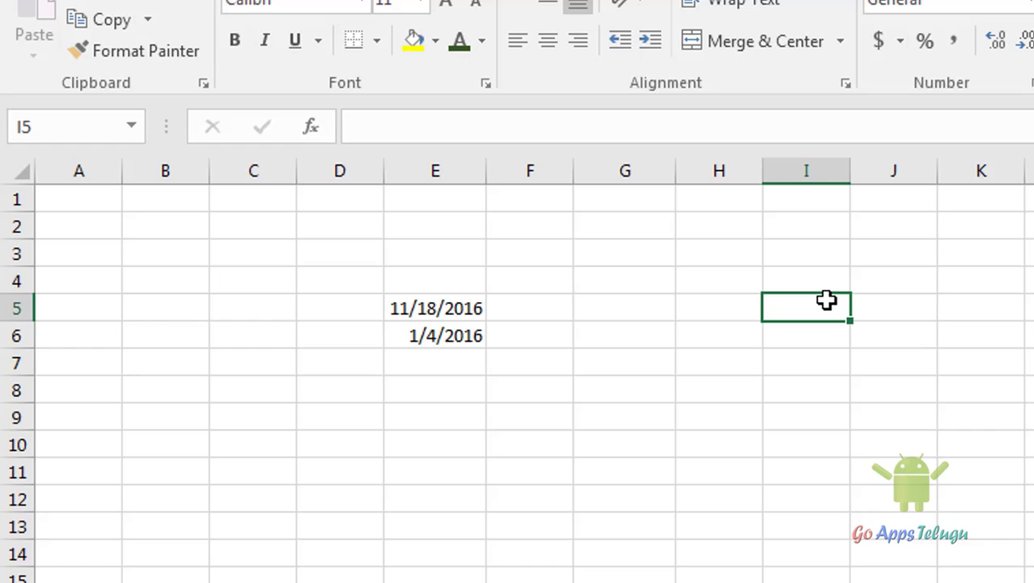
# Step: Enter the invalid date 11/31/15 in E7
pyautogui.click(431, 362)
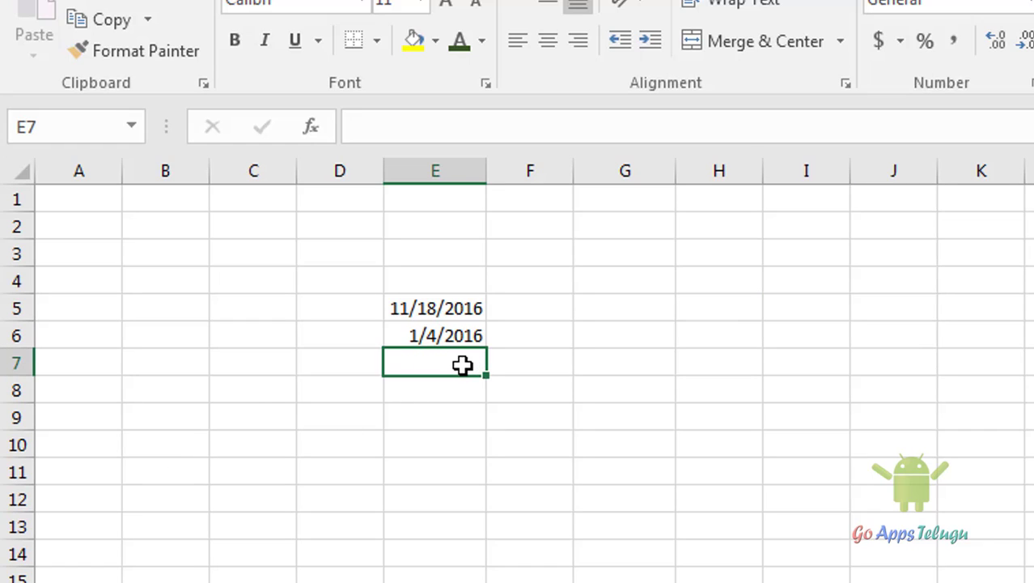
pyautogui.write('11')
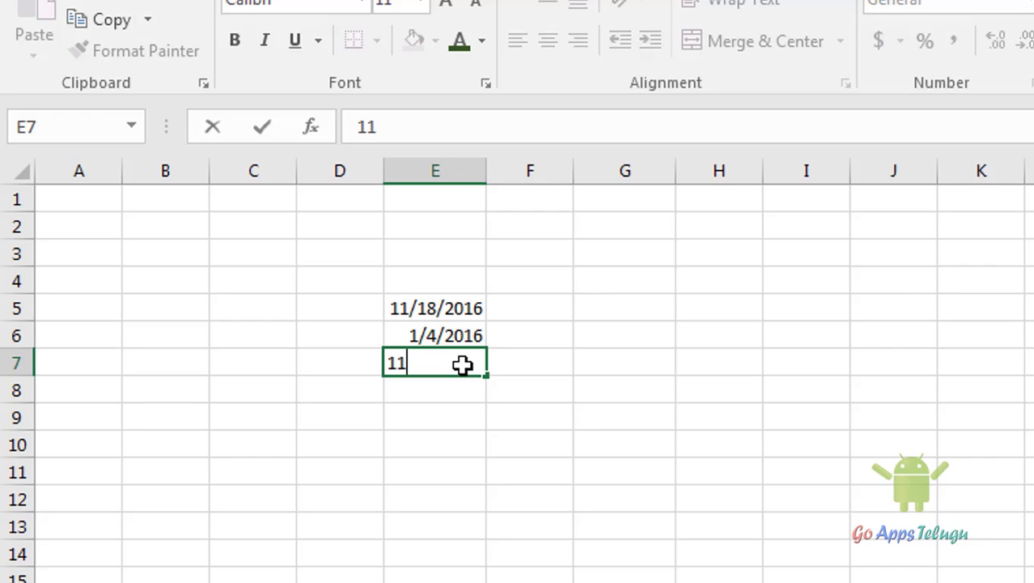
pyautogui.write('/31/')
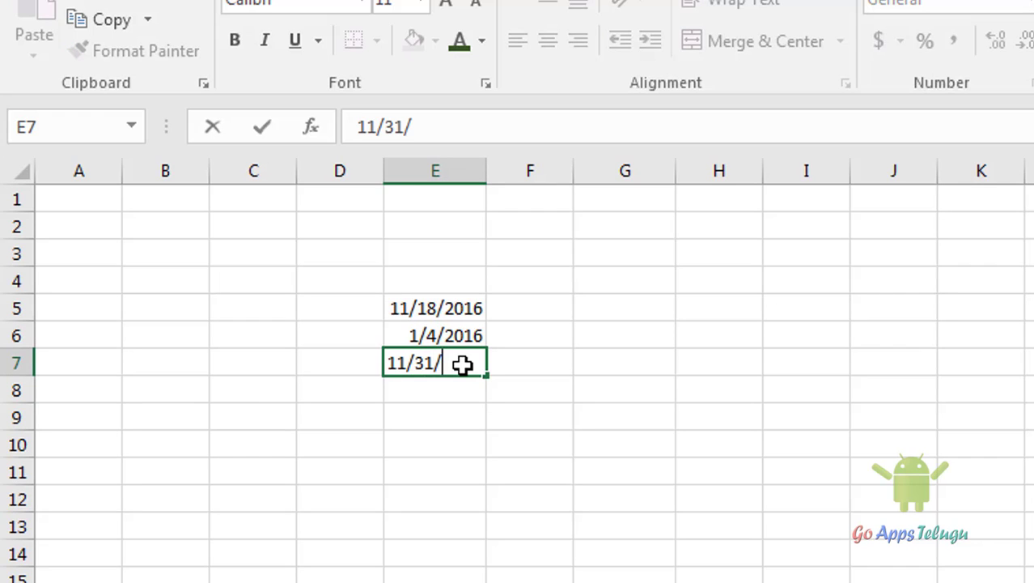
pyautogui.write('15')
pyautogui.press('Return')
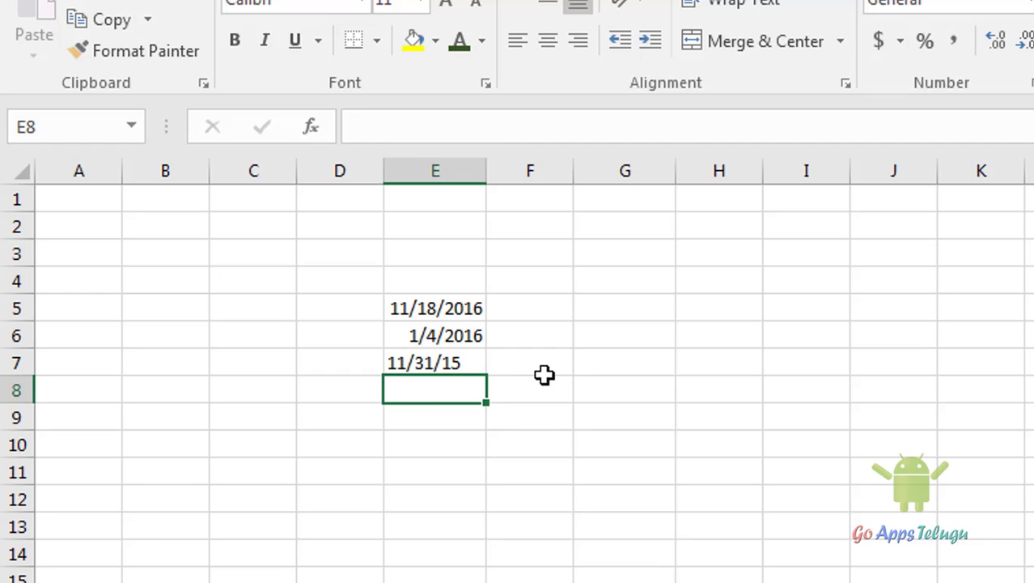
# Step: Correct the day in E7 from 31 to 30, giving 11/30/2015
pyautogui.click(416, 357)
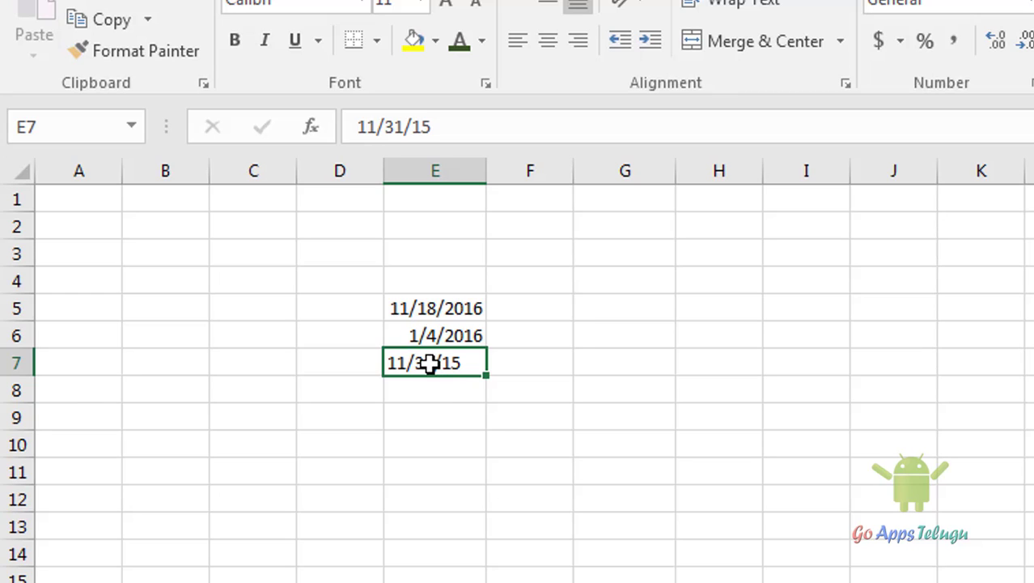
pyautogui.doubleClick(434, 362)
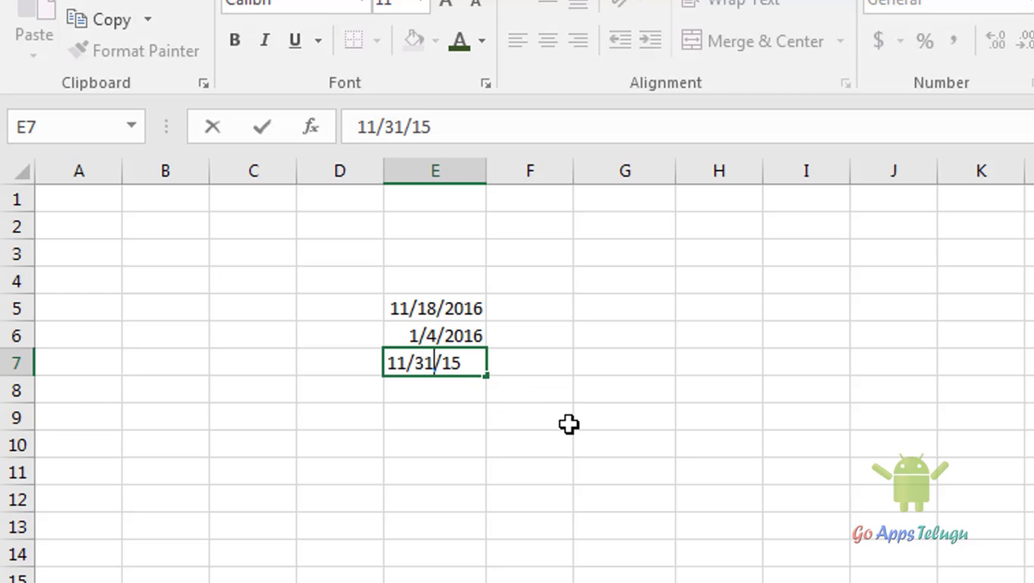
pyautogui.press('BackSpace')
pyautogui.write('0')
pyautogui.press('Return')
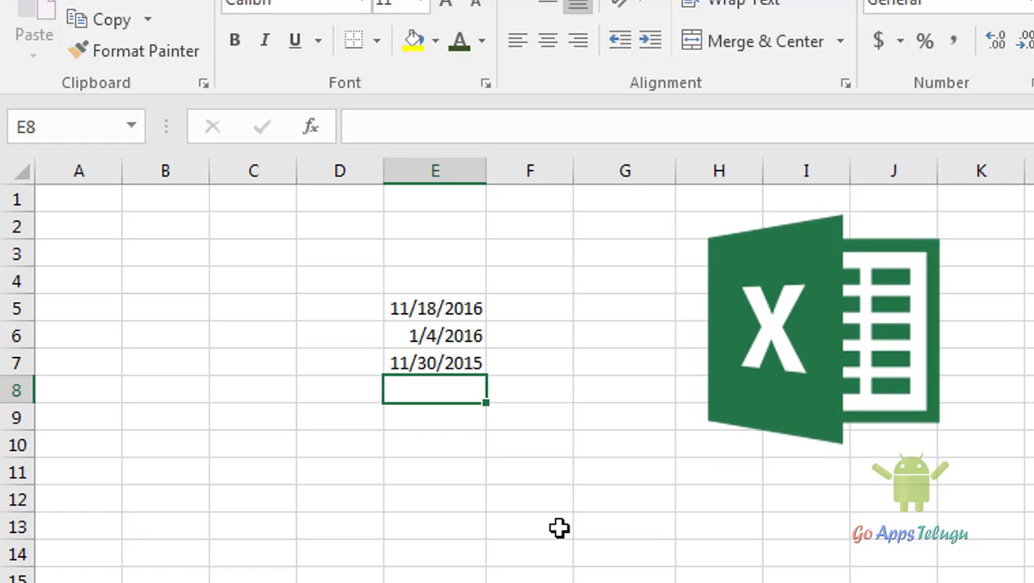
# Step: Enter 2/29/2016 in E8 and 2/29/15 in E9
pyautogui.write('2/29')
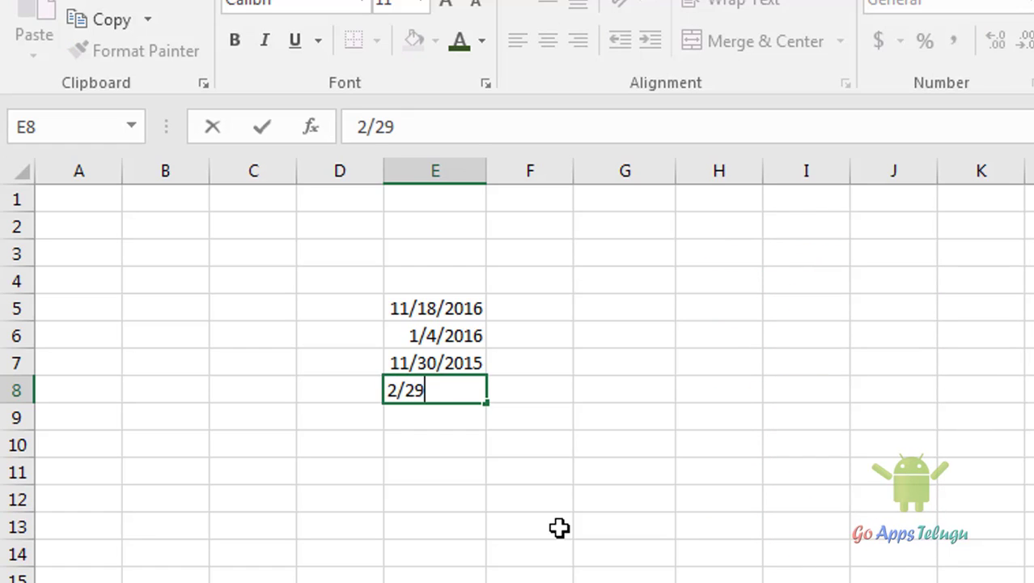
pyautogui.write('/2016')
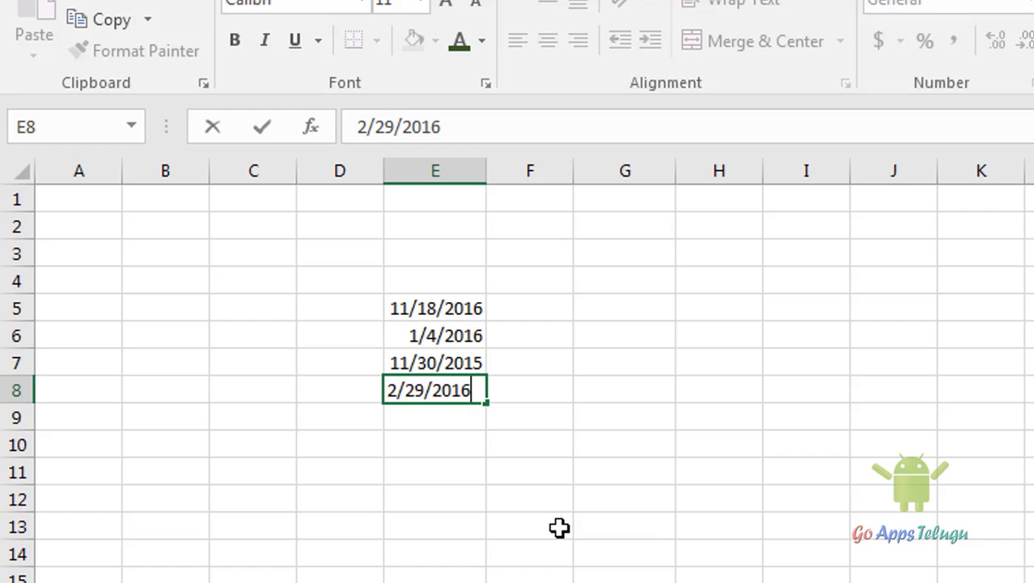
pyautogui.press('Return')
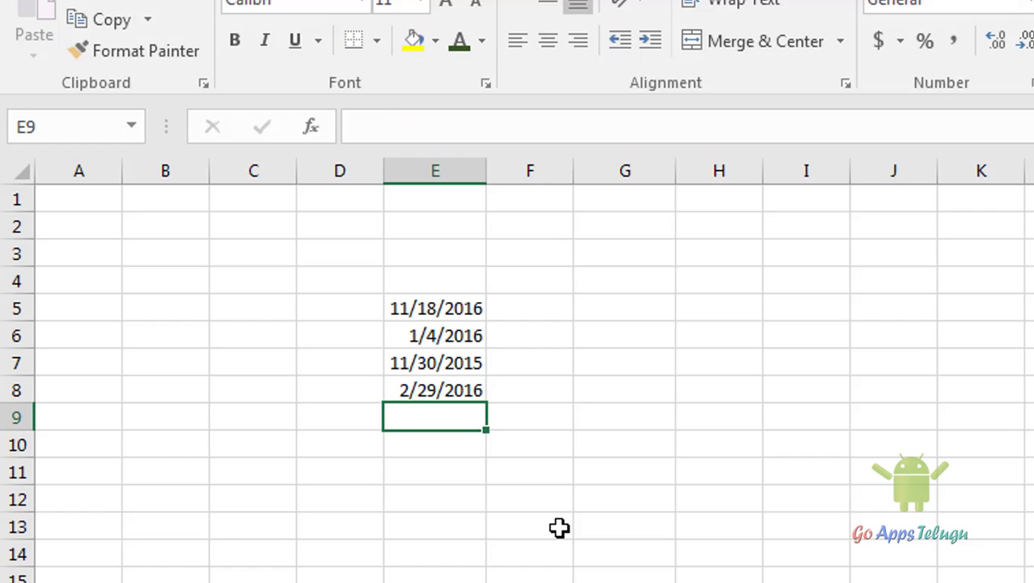
pyautogui.write('2')
pyautogui.write('/29/')
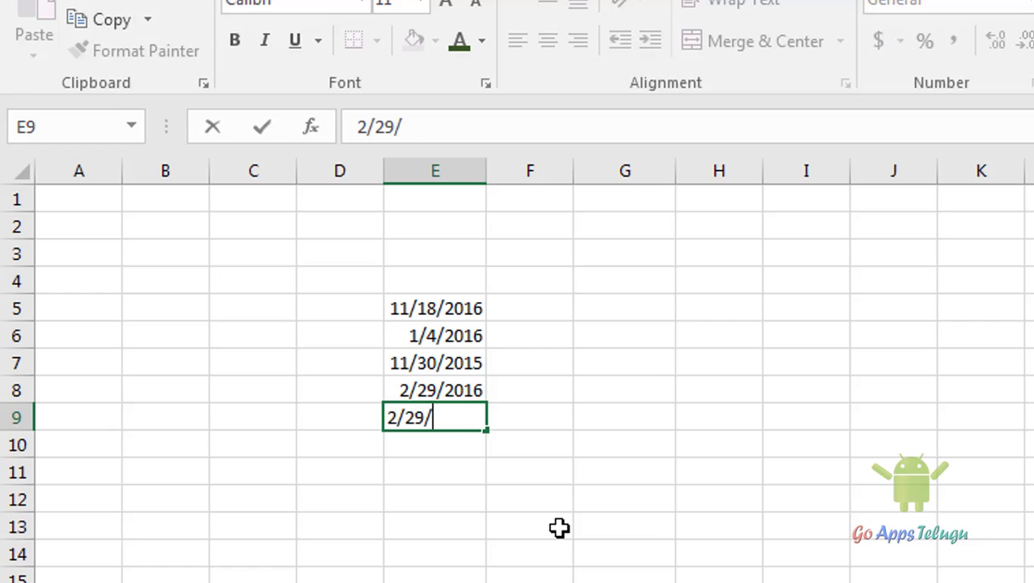
pyautogui.write('15')
pyautogui.press('Return')
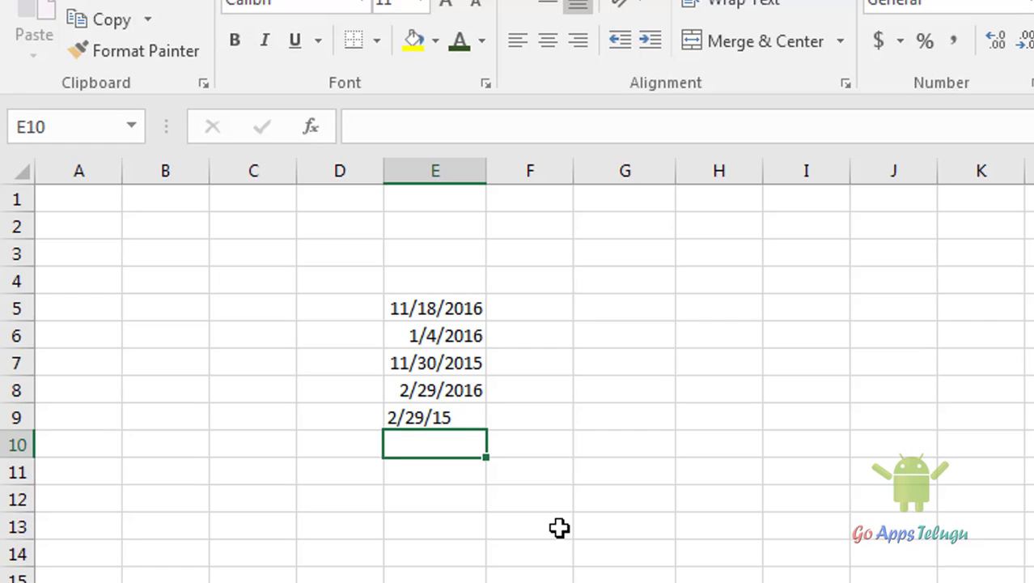
# Step: Inspect E9, where 2/29/15 stays left-aligned text rather than a date
pyautogui.click(455, 406)
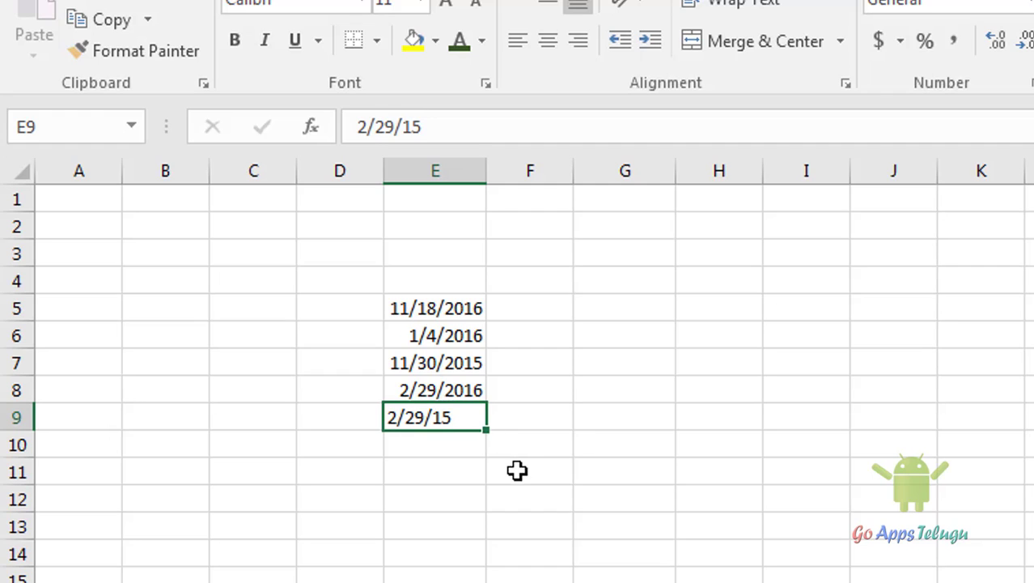
pyautogui.click(535, 446)
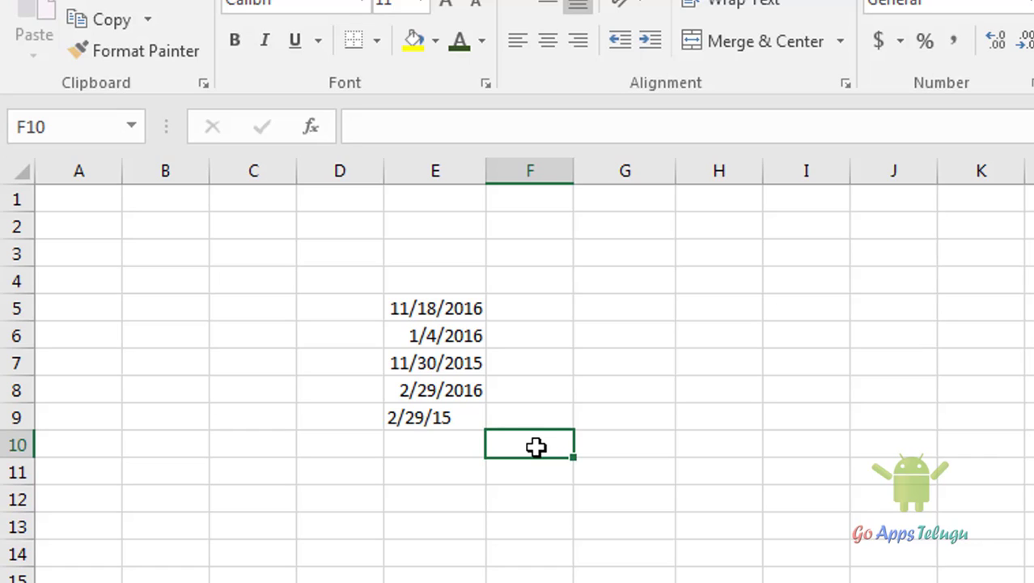
pyautogui.click(540, 302)
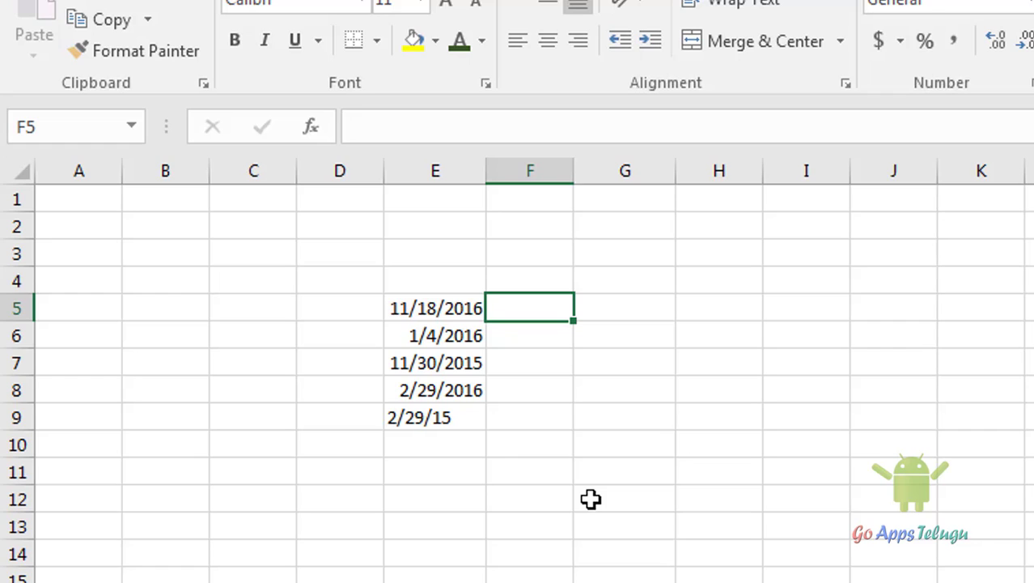
# Step: Enter 4:30P in H5 so it is stored as the time 4:30 PM
pyautogui.click(711, 315)
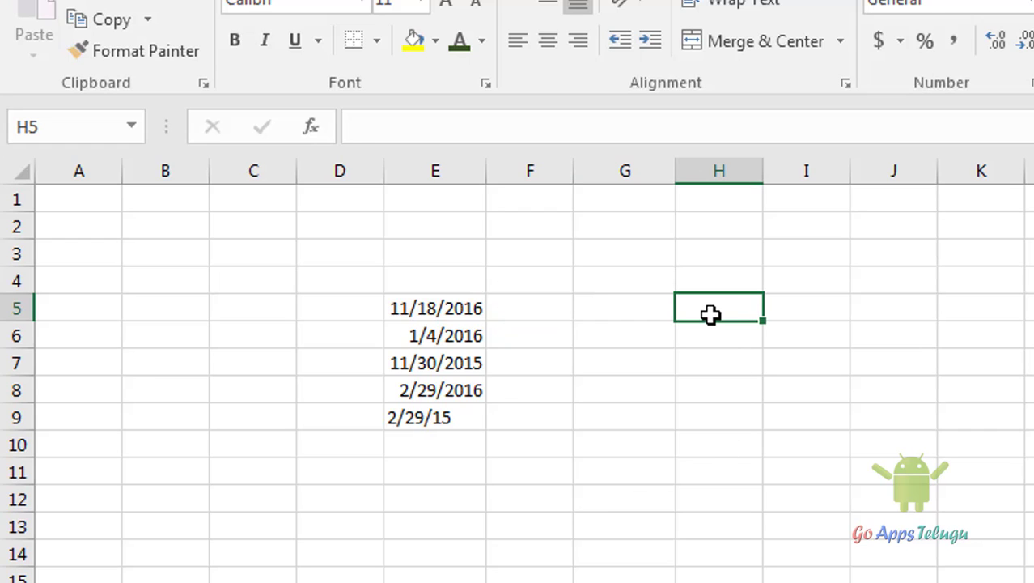
pyautogui.write('4:3')
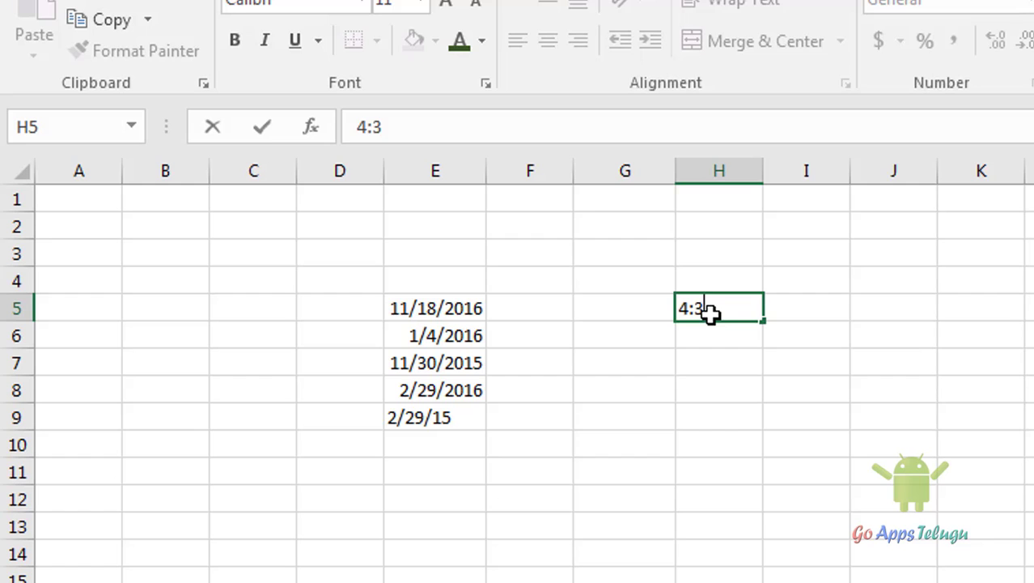
pyautogui.write('0')
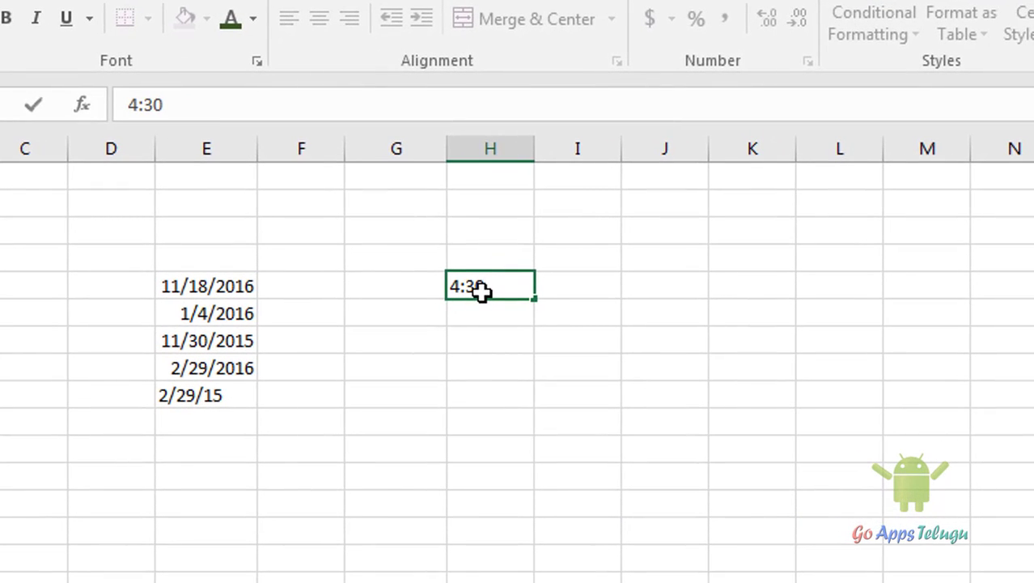
pyautogui.write('P')
pyautogui.press('Return')
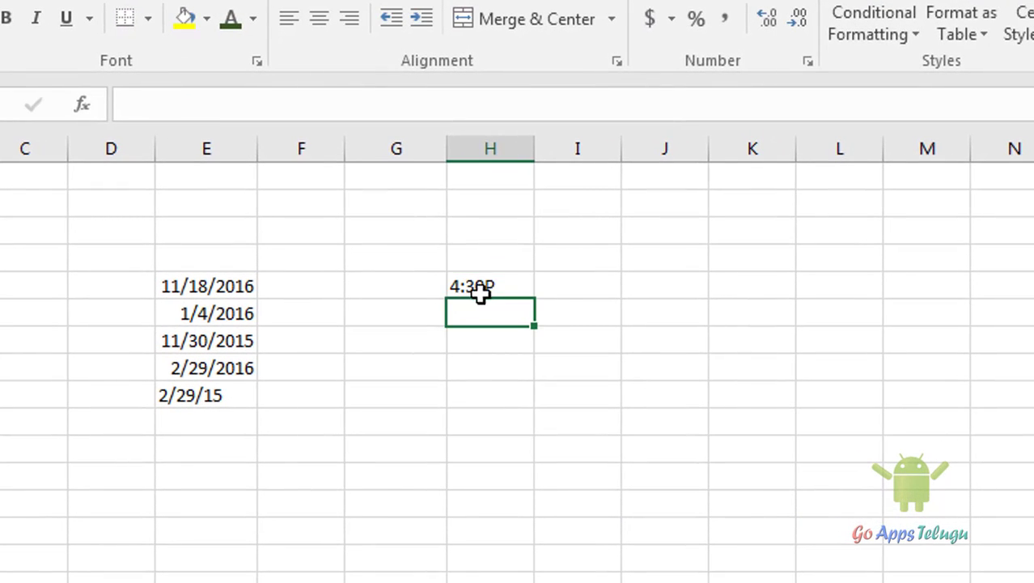
pyautogui.click(508, 286)
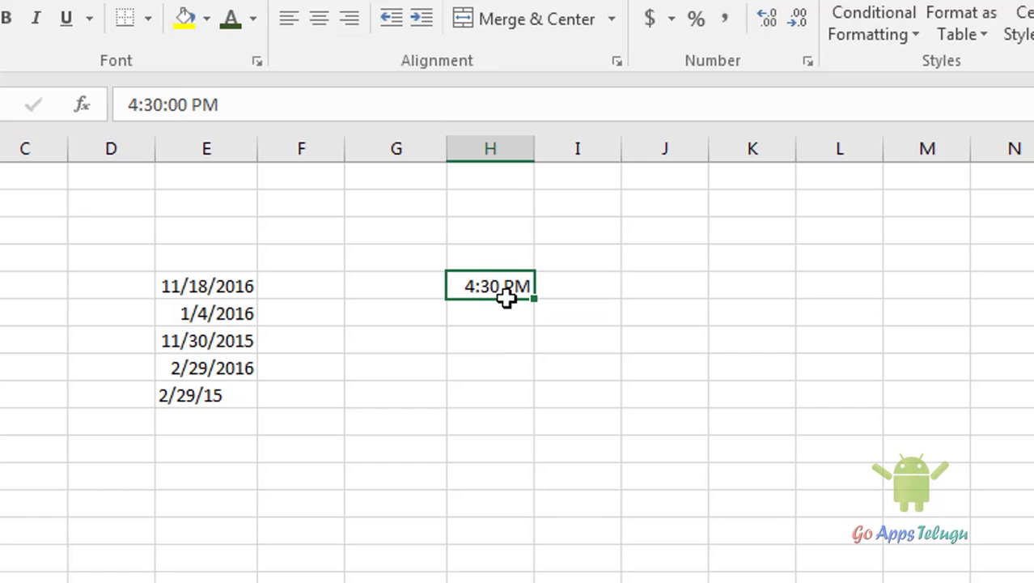
# Step: Enter 5:15 P in column I, stored as 5:15:00 PM, then show the Formulas ribbon
pyautogui.click(561, 330)
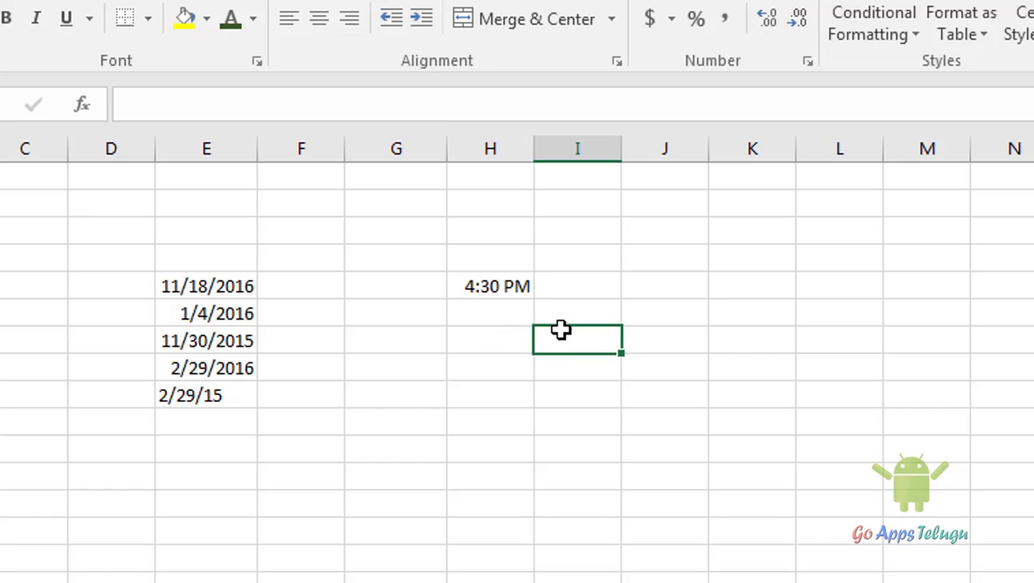
pyautogui.write('5')
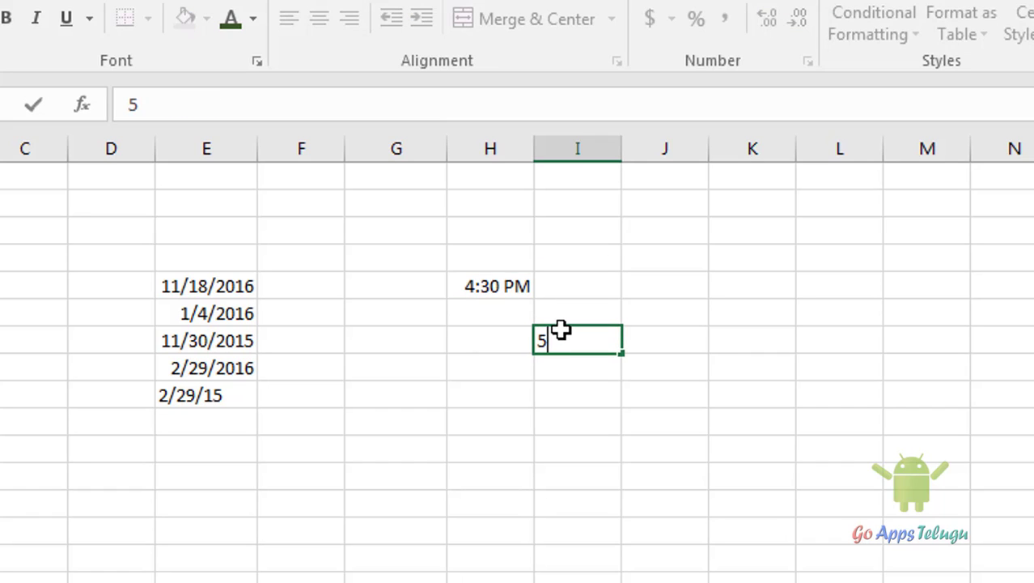
pyautogui.write(':')
pyautogui.write('15')
pyautogui.write(' P')
pyautogui.press('Return')
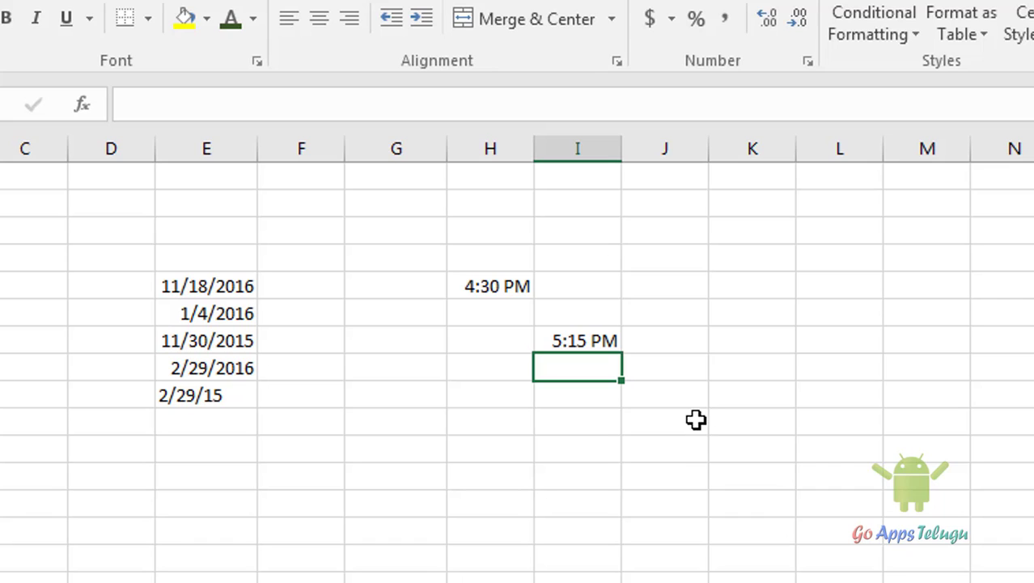
pyautogui.click(575, 340)
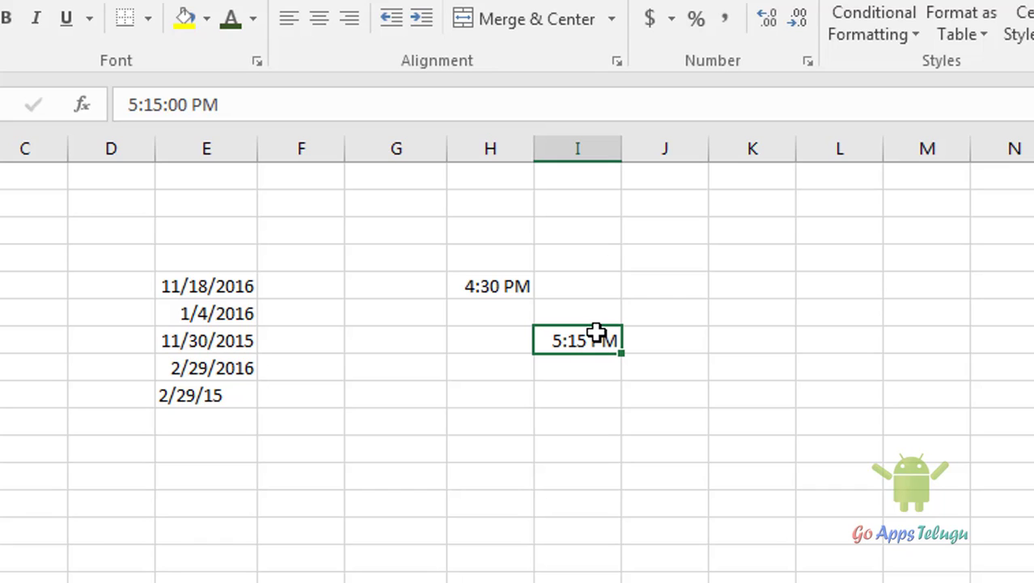
pyautogui.click(614, 275)
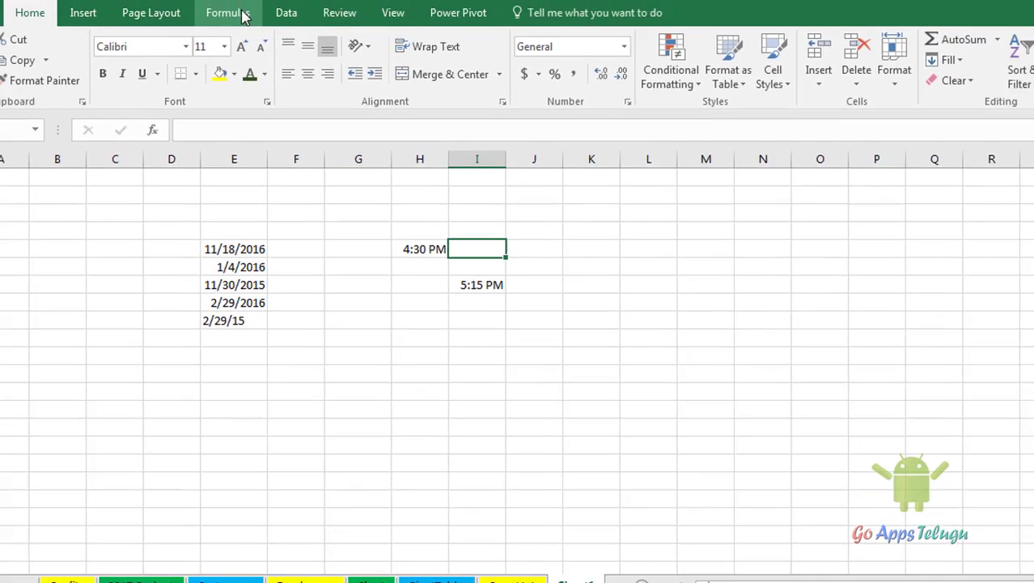
pyautogui.click(237, 38)
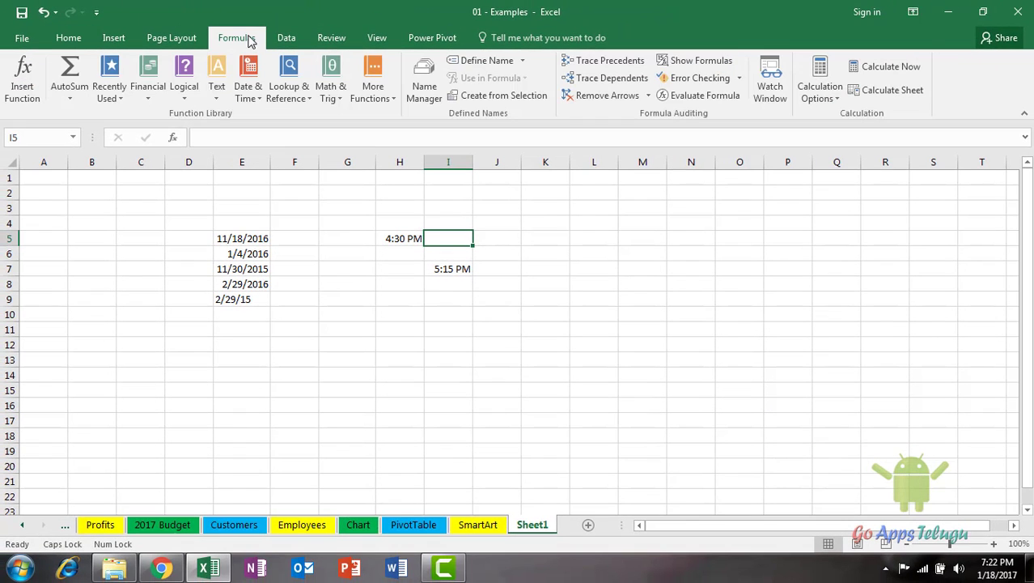
pyautogui.click(251, 95)
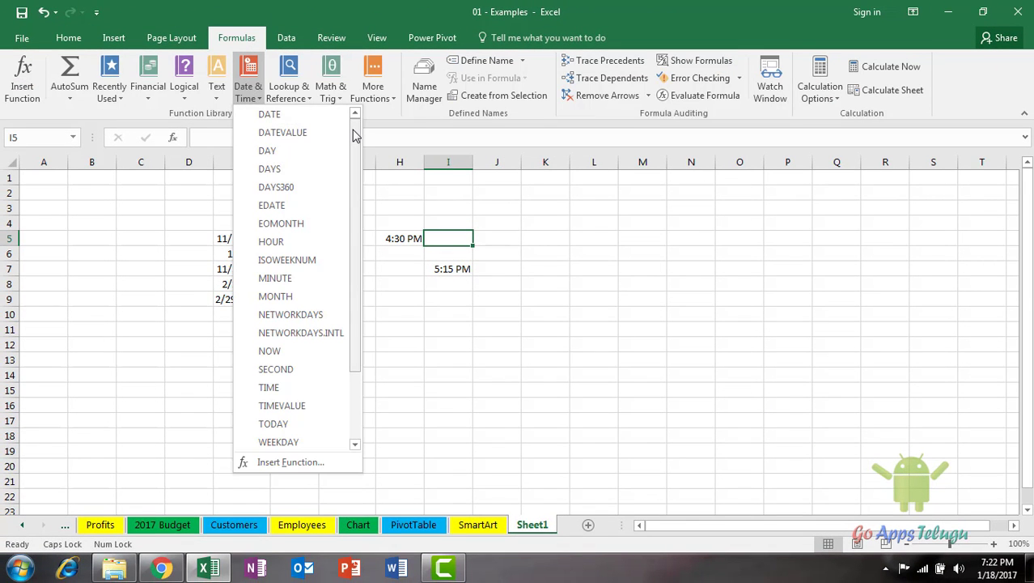
pyautogui.moveTo(353, 134); pyautogui.dragTo(354, 223)
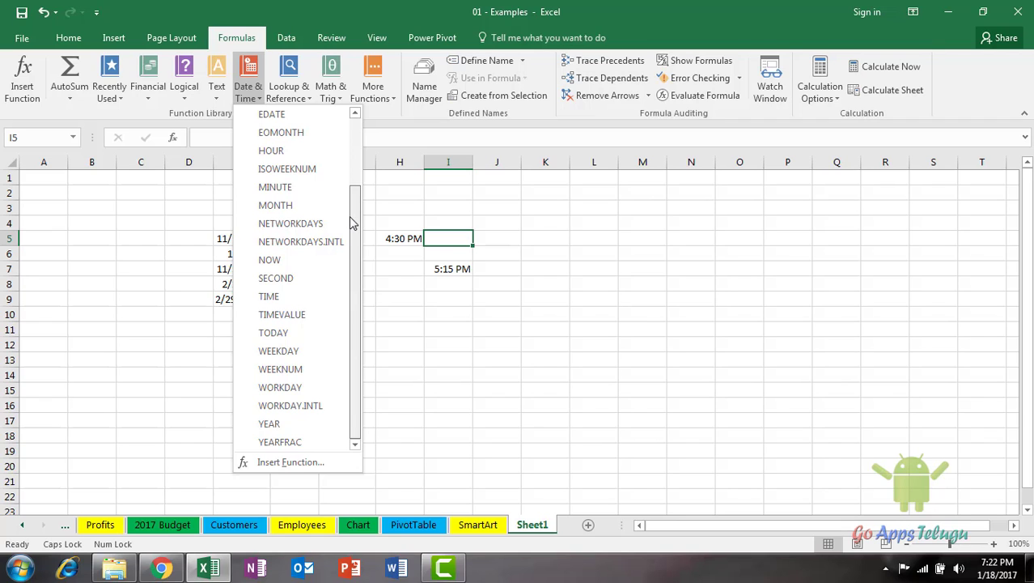
pyautogui.scroll(1, 352, 154)
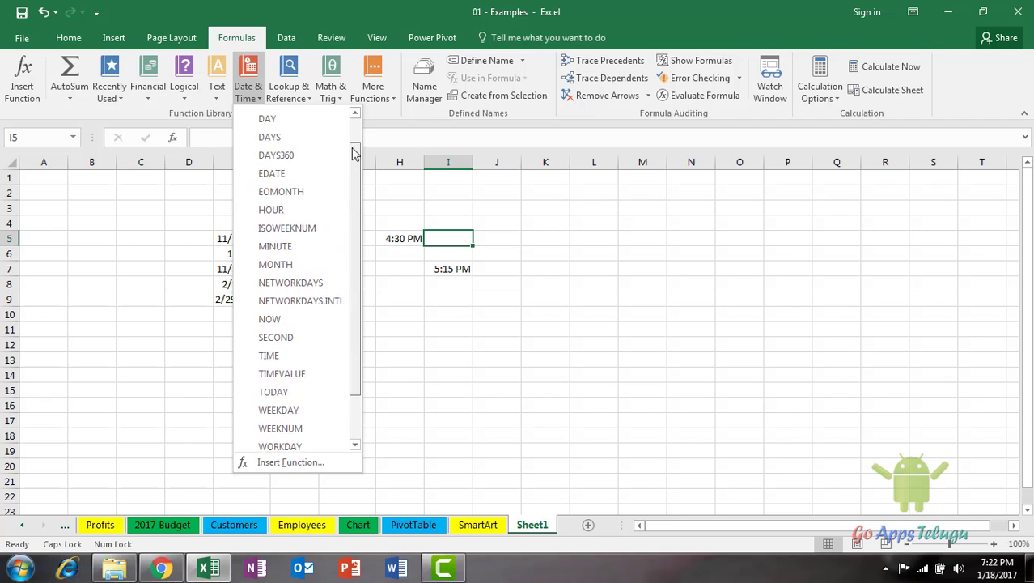
pyautogui.scroll(2, 354, 129)
pyautogui.scroll(-3, 354, 214)
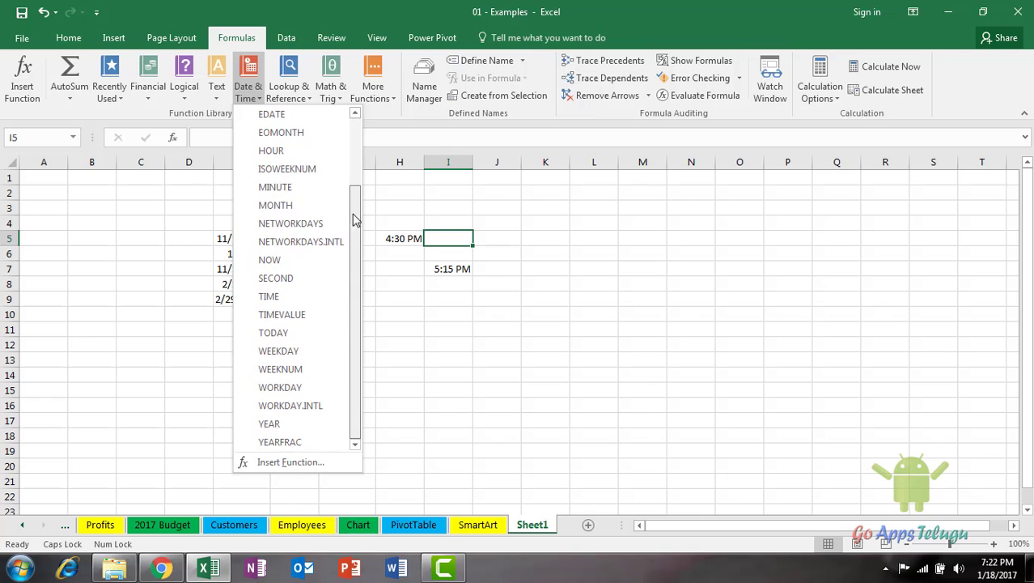
pyautogui.scroll(1, 356, 228)
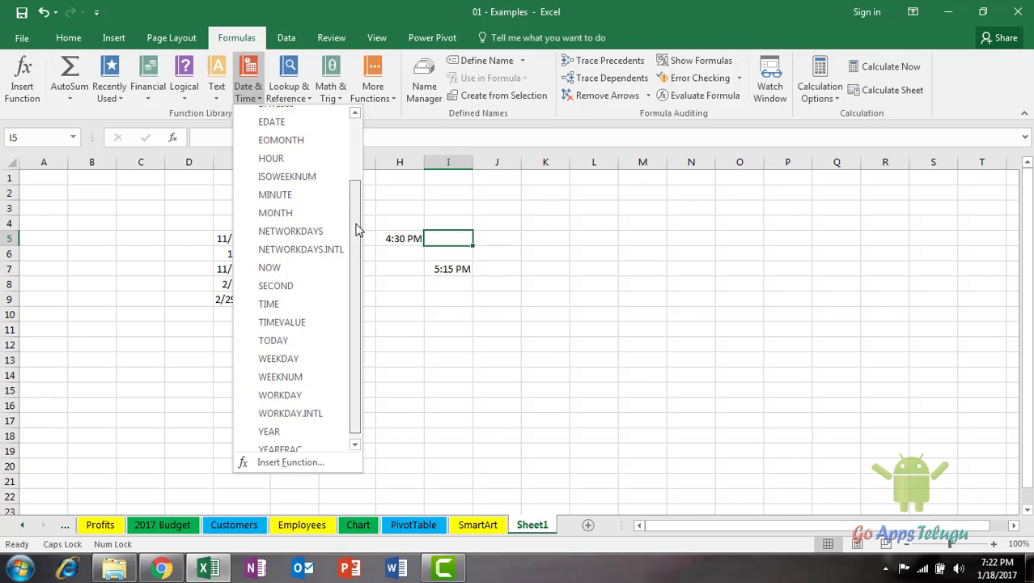
pyautogui.scroll(1, 358, 230)
pyautogui.click(502, 285)
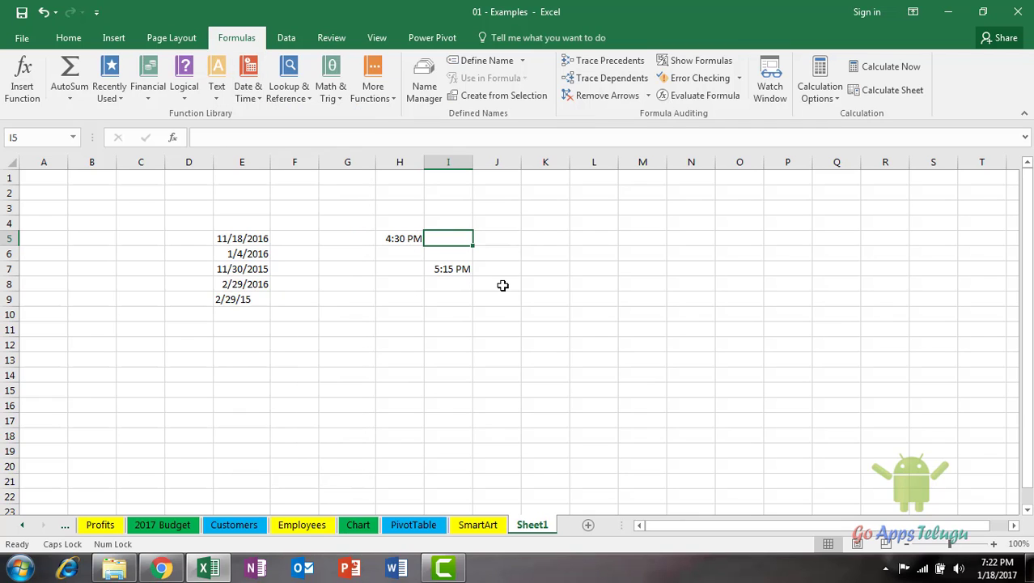
# Step: Enter 12/3/30 in E3, which Excel reads as 12/3/1930
pyautogui.click(502, 284)
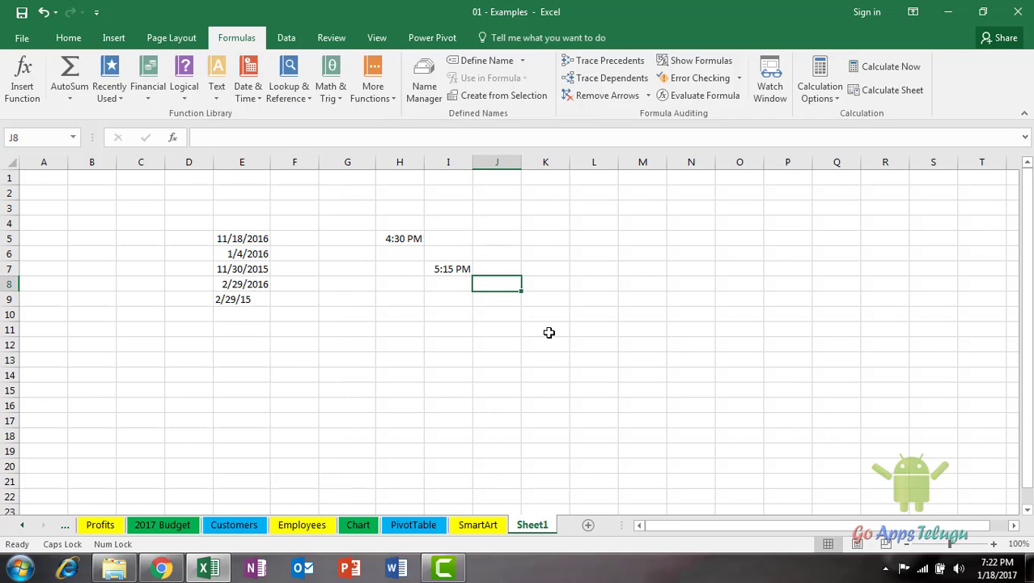
pyautogui.click(542, 327)
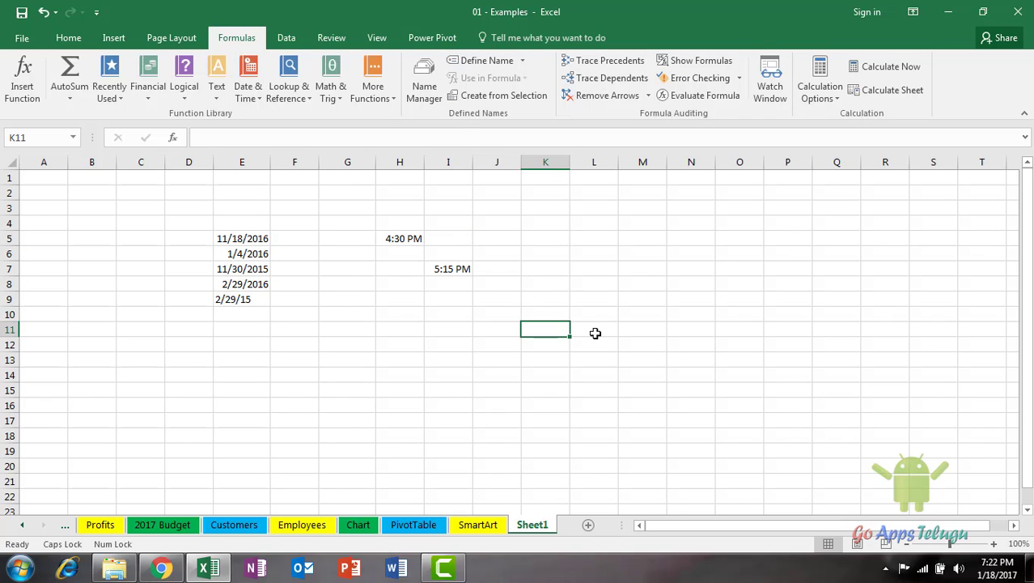
pyautogui.click(265, 207)
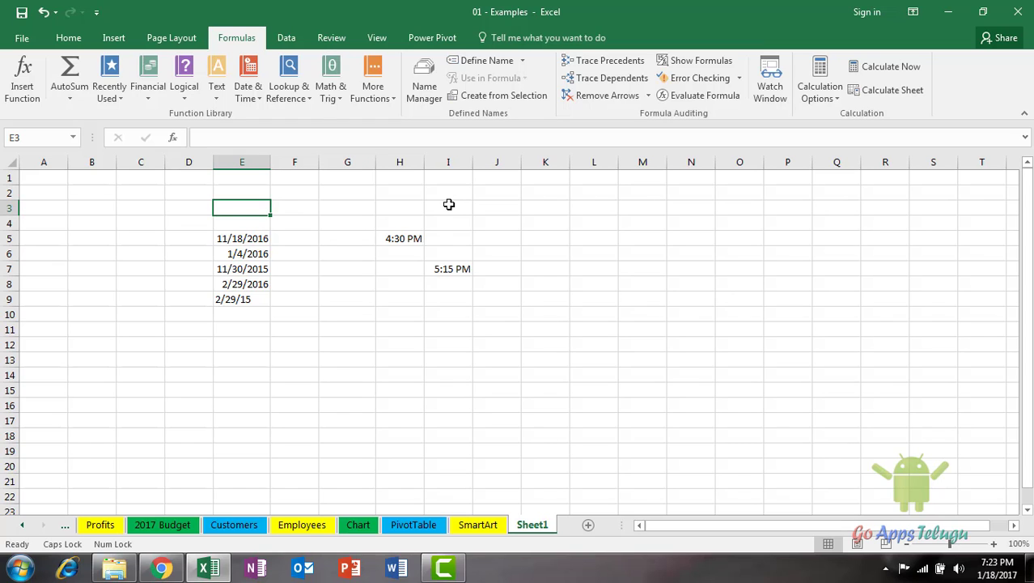
pyautogui.write('12/')
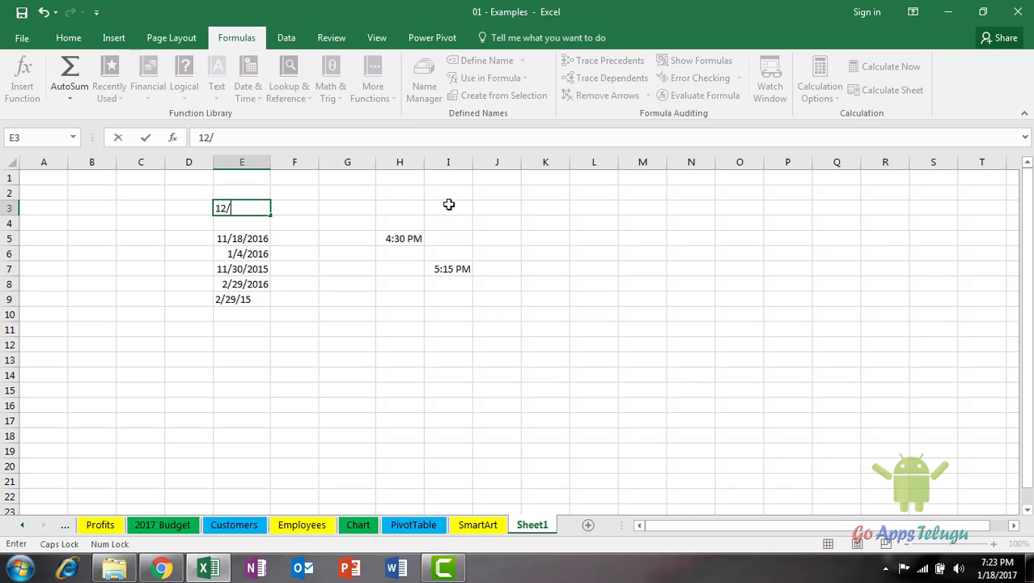
pyautogui.write('3/2')
pyautogui.press('BackSpace')
pyautogui.write('30')
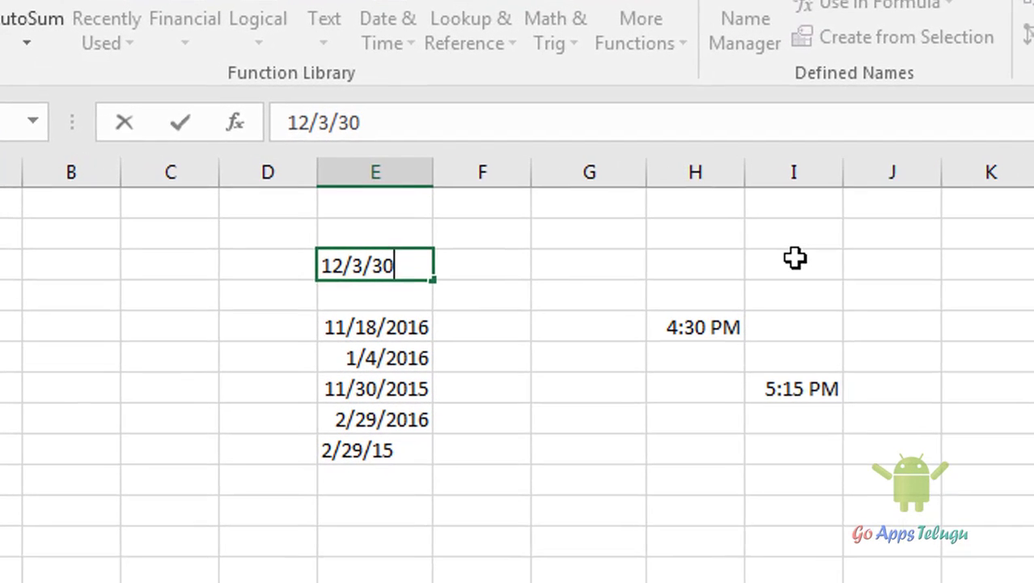
pyautogui.press('Return')
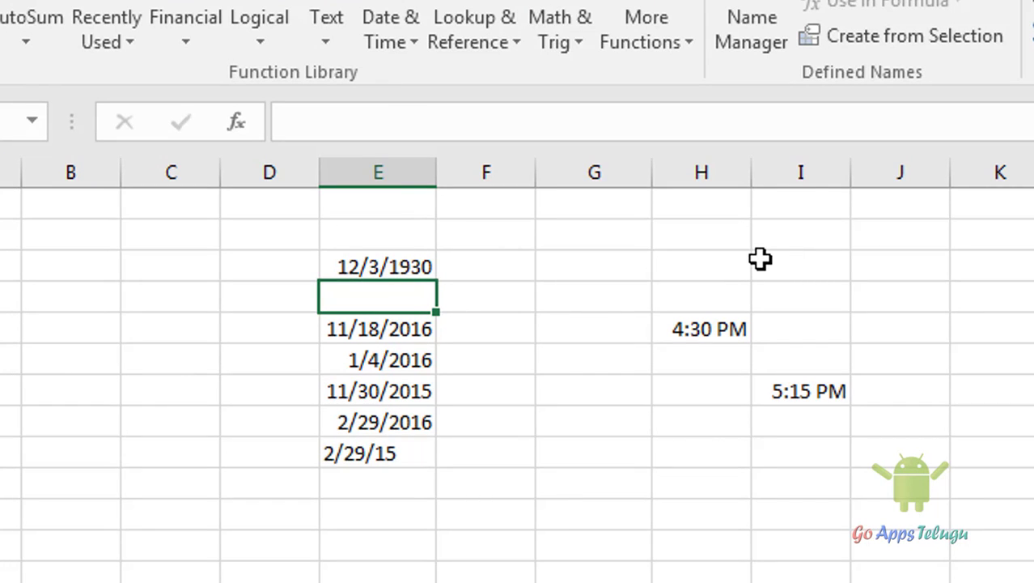
# Step: Enter 11/4/2029 in E4 and check the 1930 date above it
pyautogui.write('11')
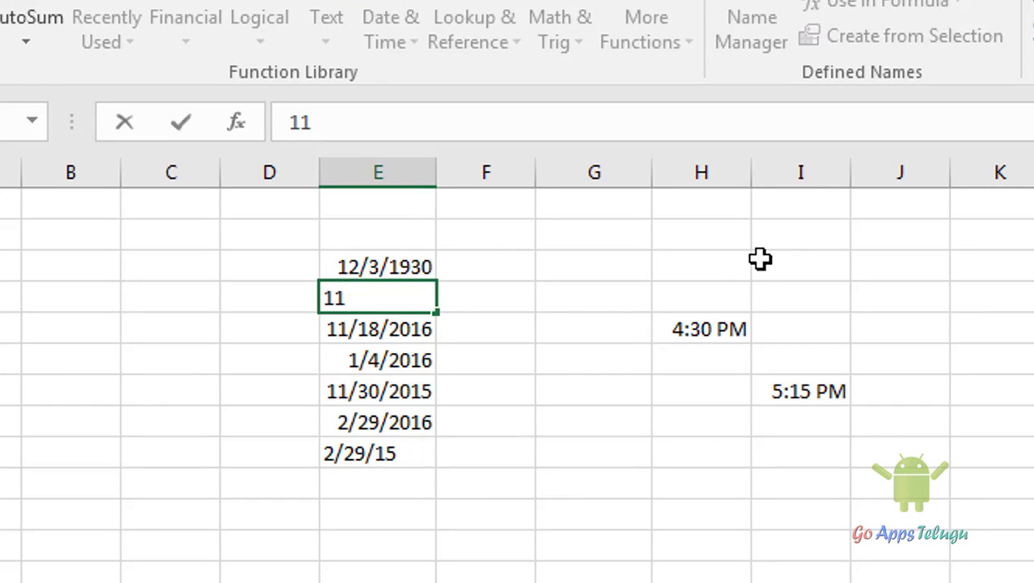
pyautogui.write('/4')
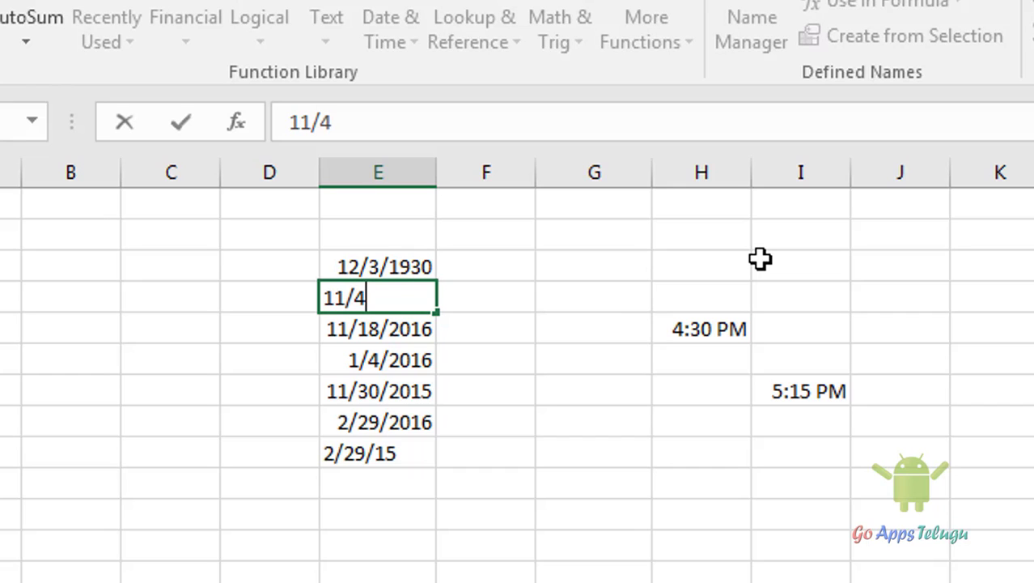
pyautogui.write('/')
pyautogui.write('2029')
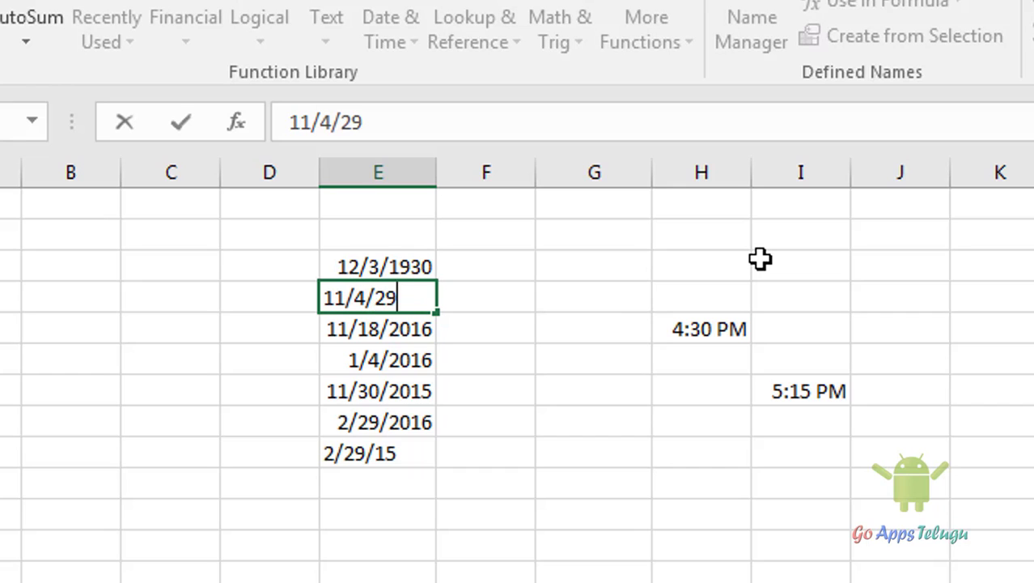
pyautogui.press('Return')
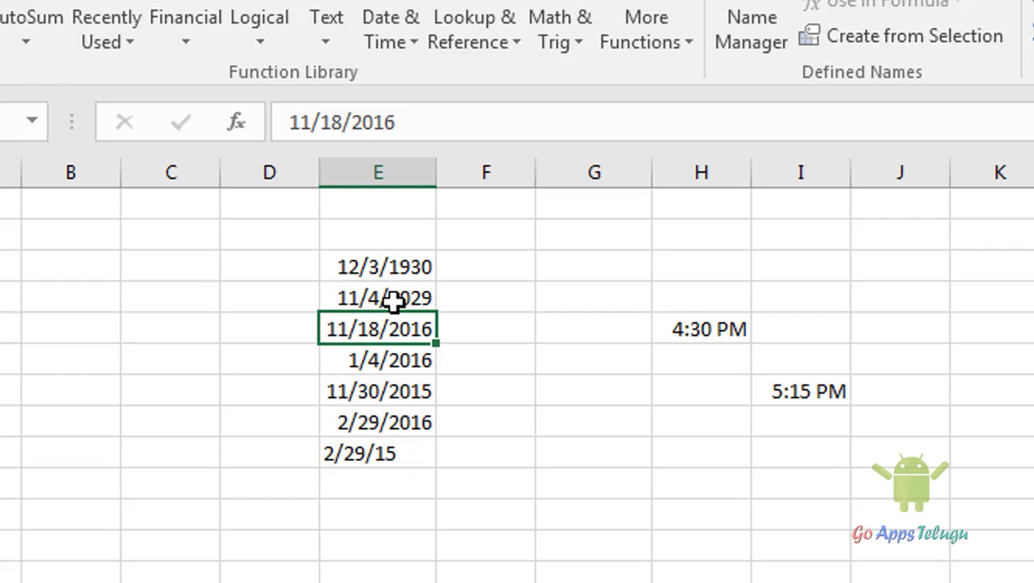
pyautogui.click(407, 268)
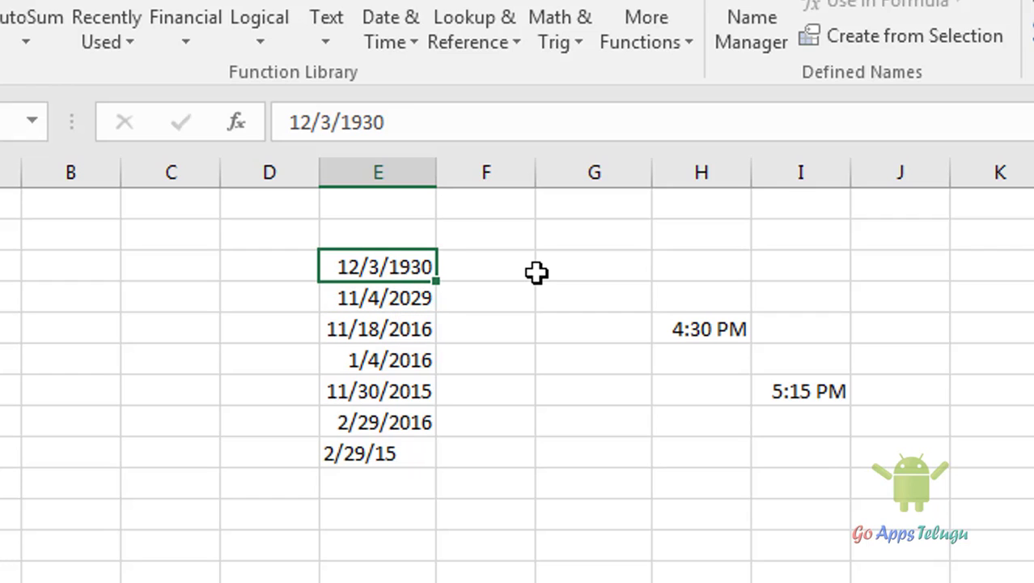
pyautogui.click(479, 259)
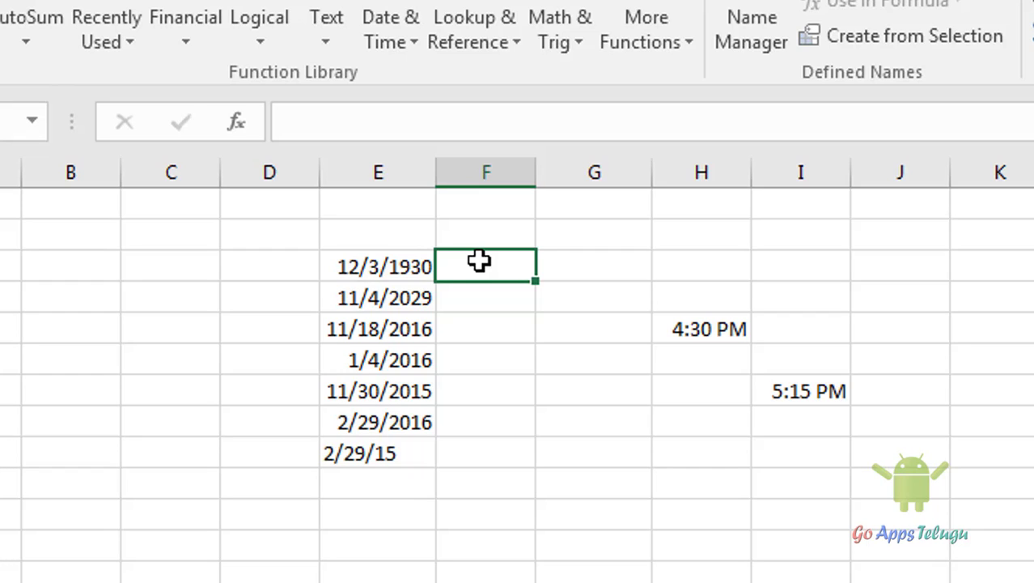
# Step: Type the range labels 30-99 in F3 and 0-29 in F4
pyautogui.write('30-')
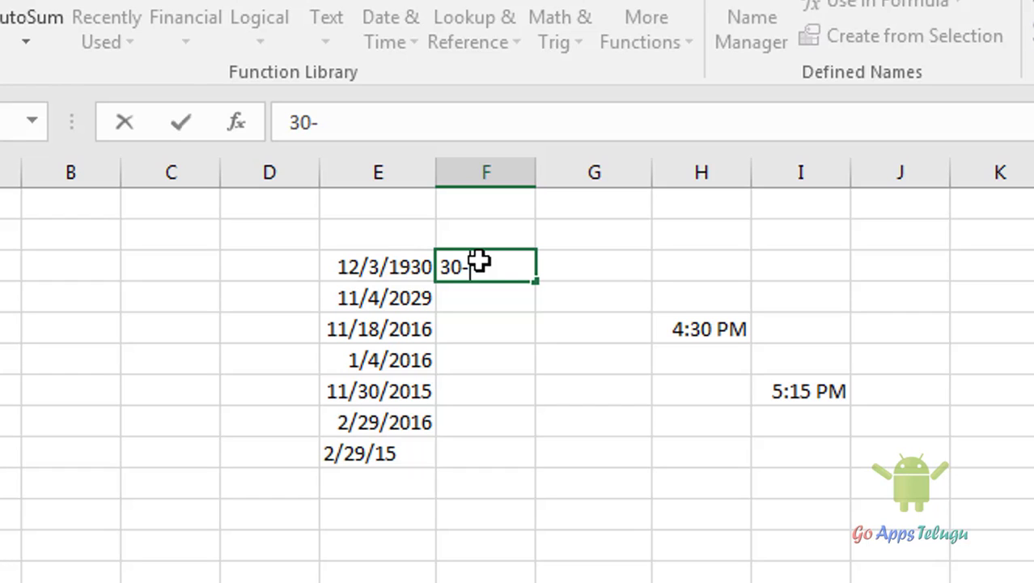
pyautogui.write('99')
pyautogui.press('Return')
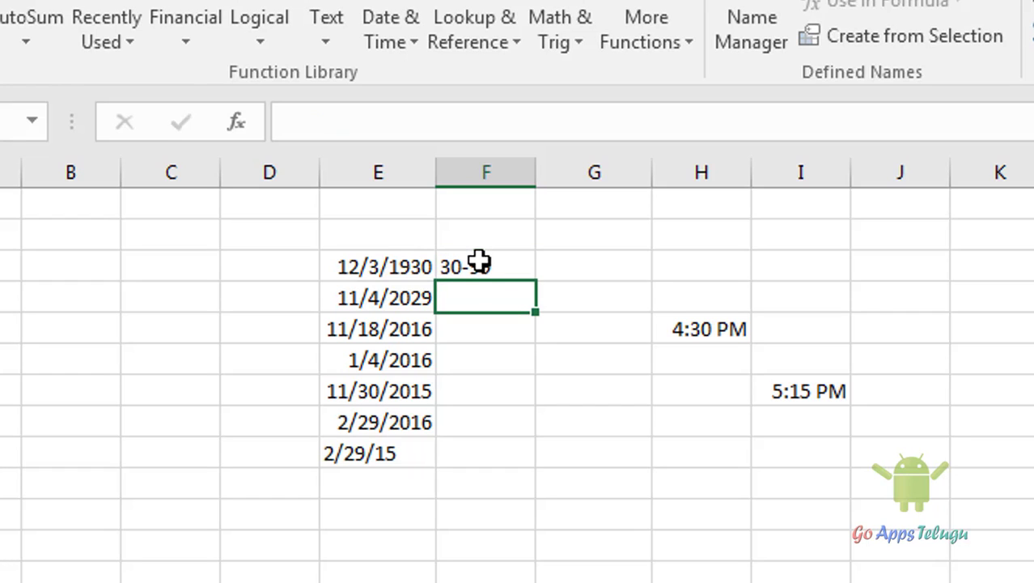
pyautogui.write('0')
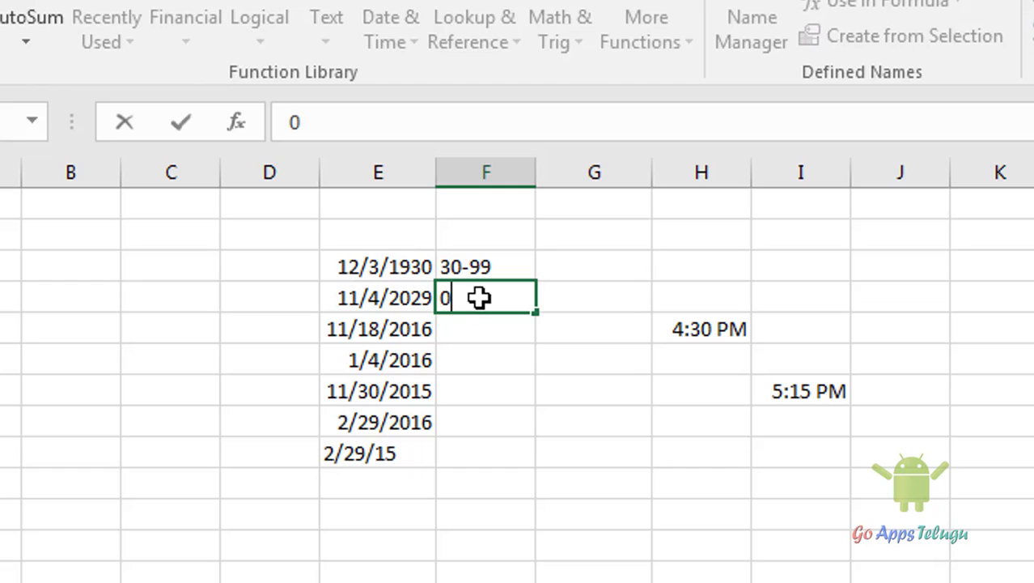
pyautogui.write('-29')
pyautogui.press('Return')
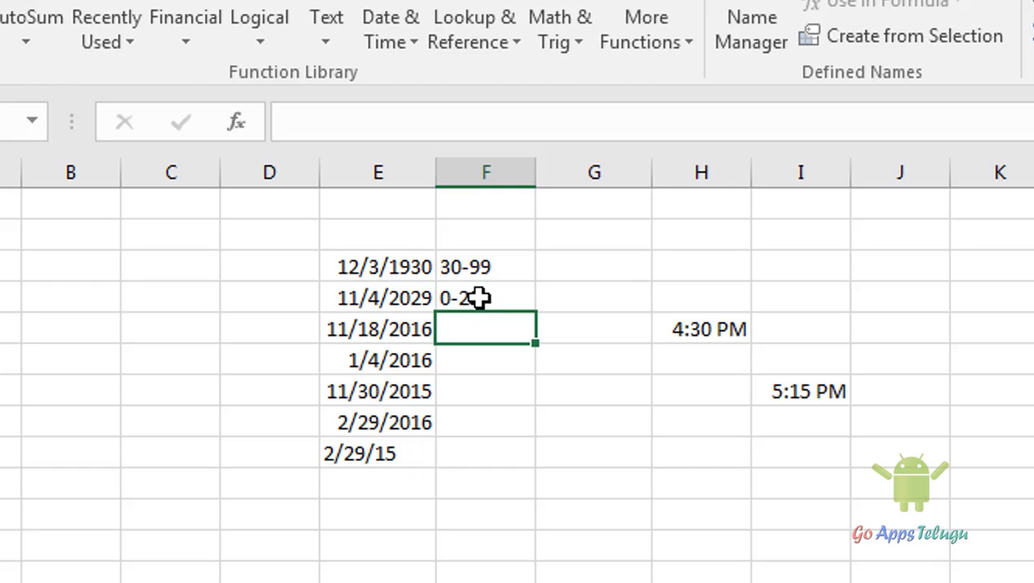
# Step: Enter 10/5/25 in column H below the times, shown as 10/5/2025, and recheck the entries
pyautogui.click(661, 539)
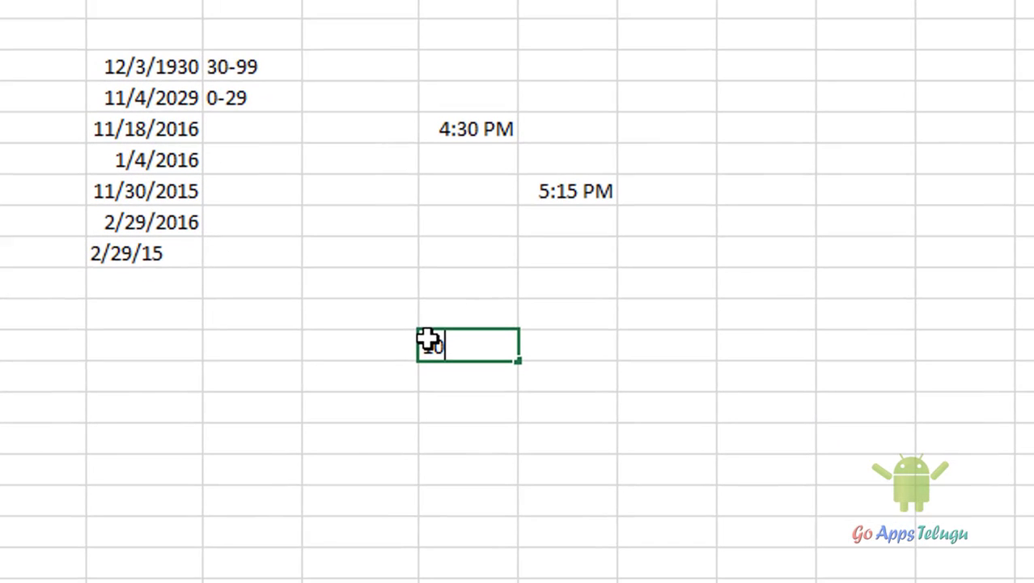
pyautogui.write('10/5/')
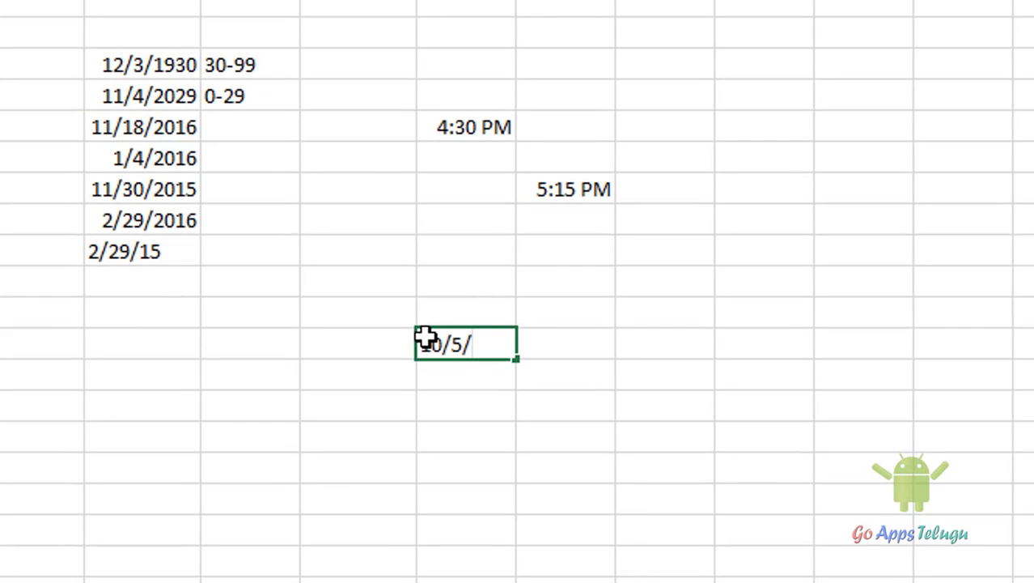
pyautogui.write('25')
pyautogui.press('Return')
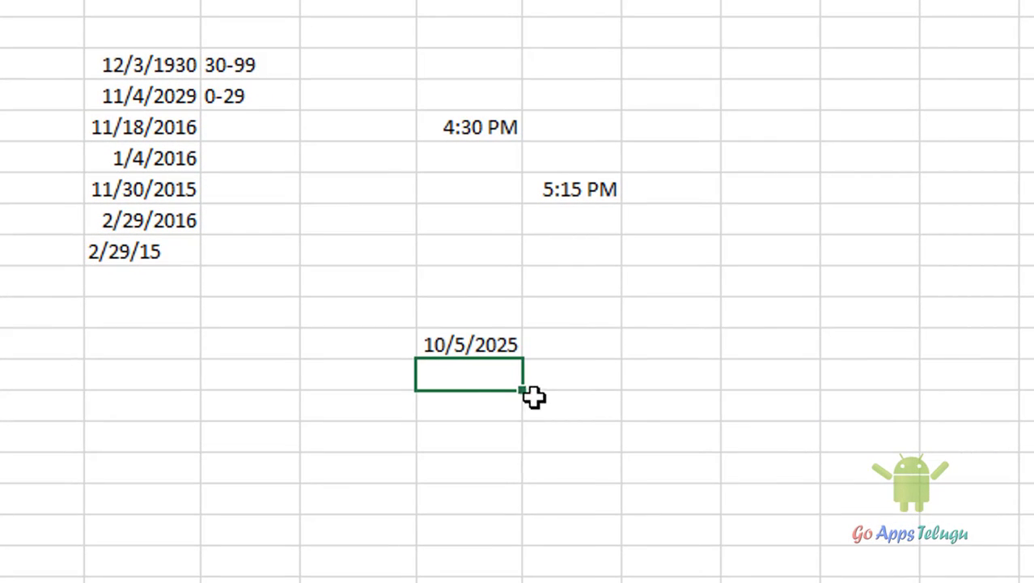
pyautogui.click(491, 347)
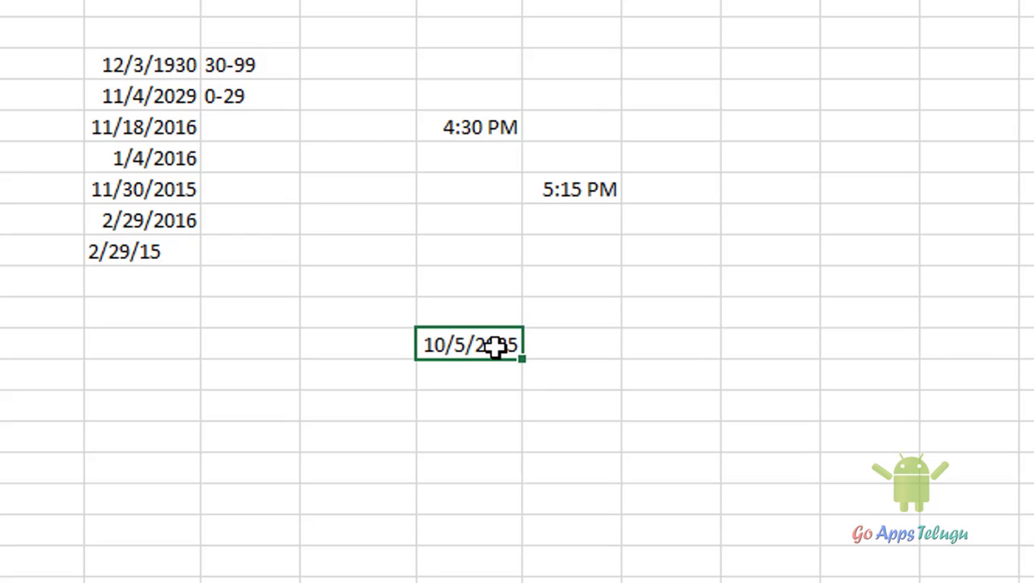
pyautogui.click(235, 99)
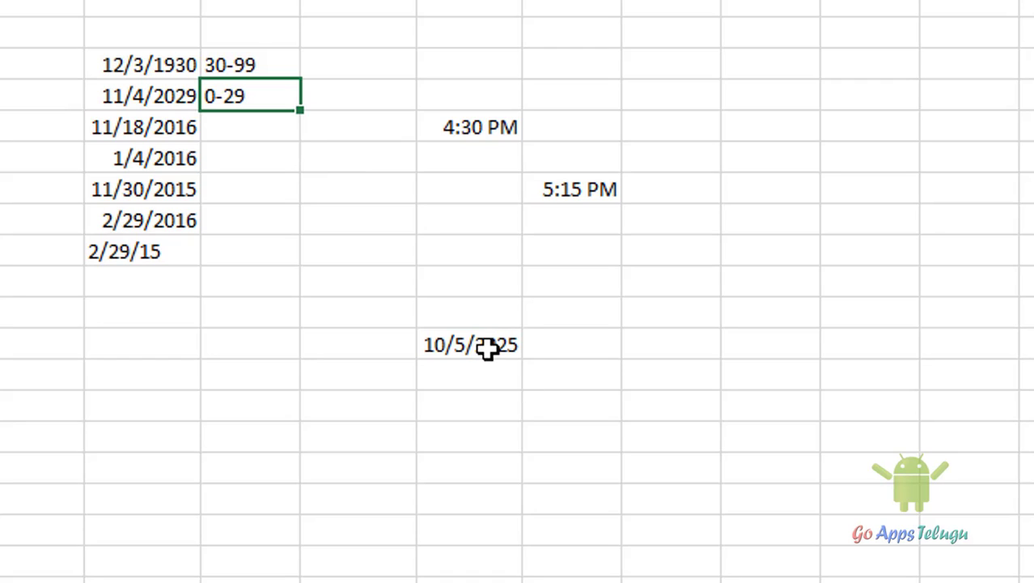
pyautogui.click(176, 54)
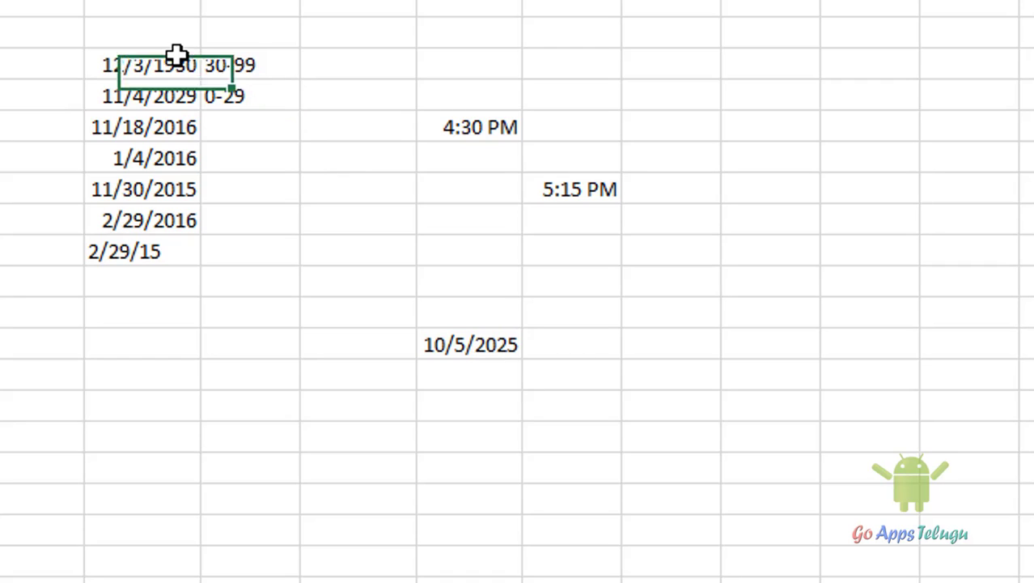